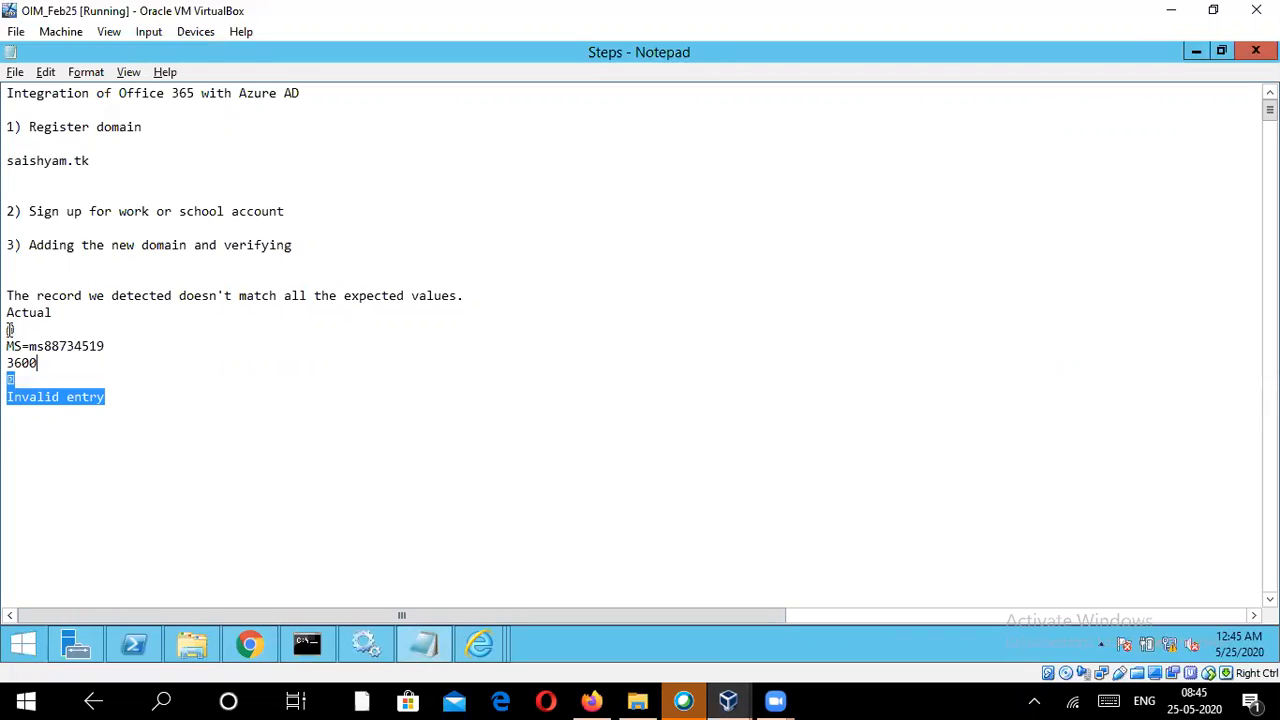
Step: Delete the leftover record-mismatch notes below the third item in the steps file
key(Delete)
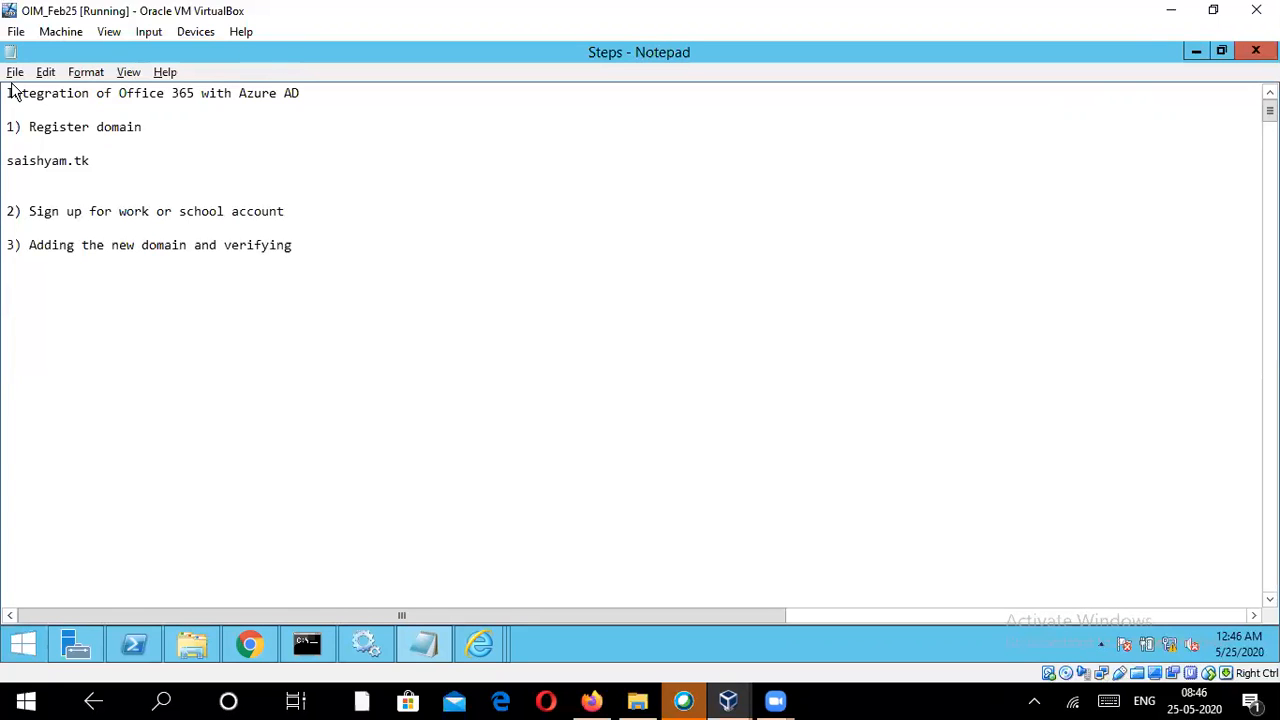
Step: Switch to Chrome and open the Domains settings page in the Microsoft 365 admin center
click(240, 640)
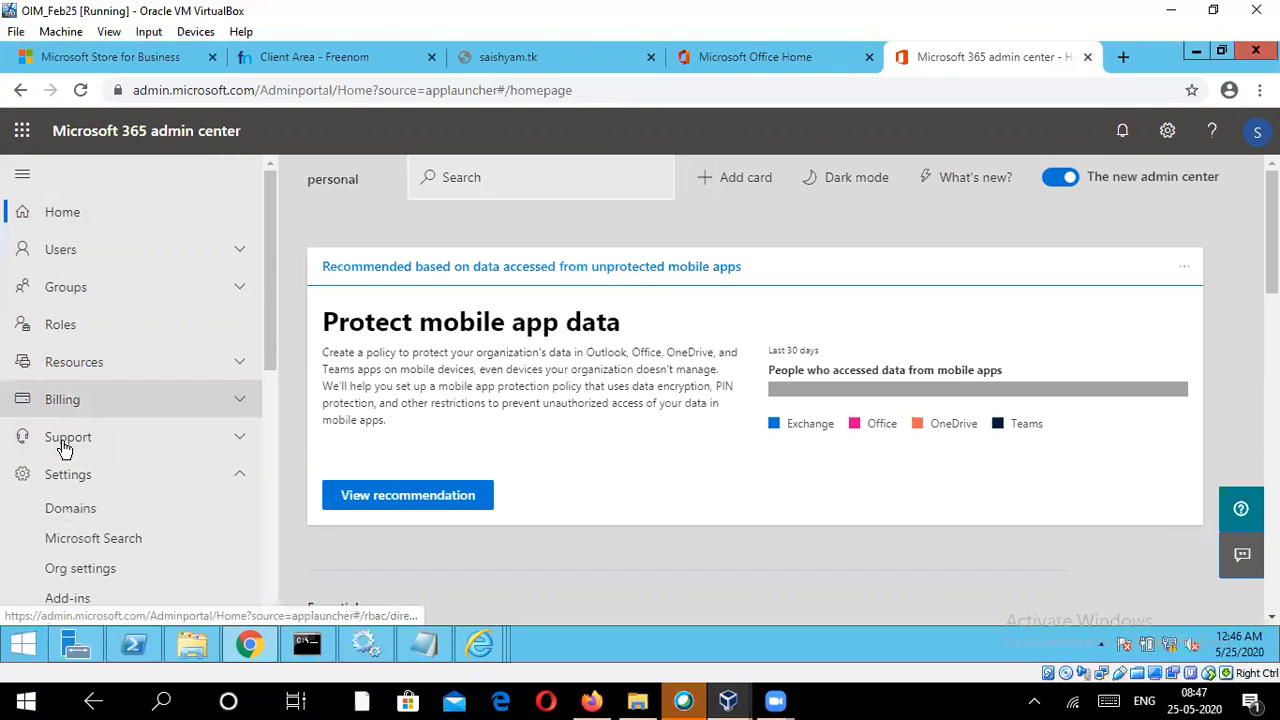
scroll(130, 490, down, 1)
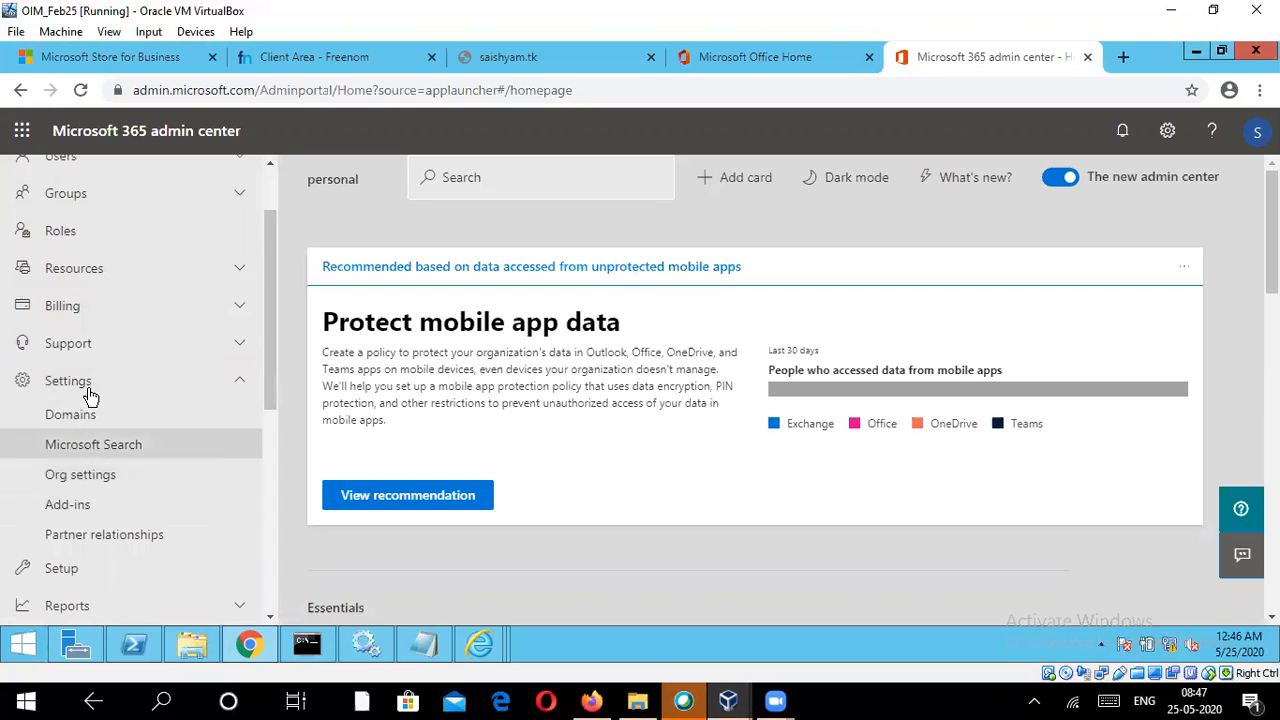
click(77, 425)
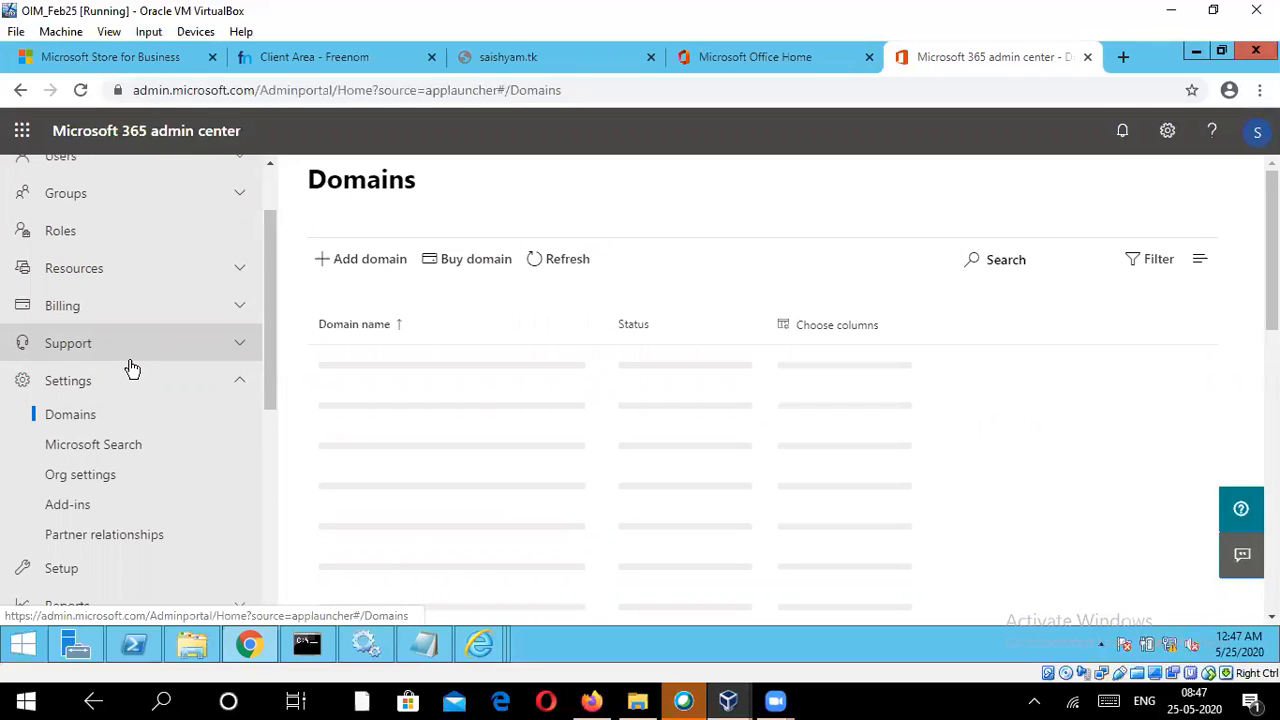
click(424, 644)
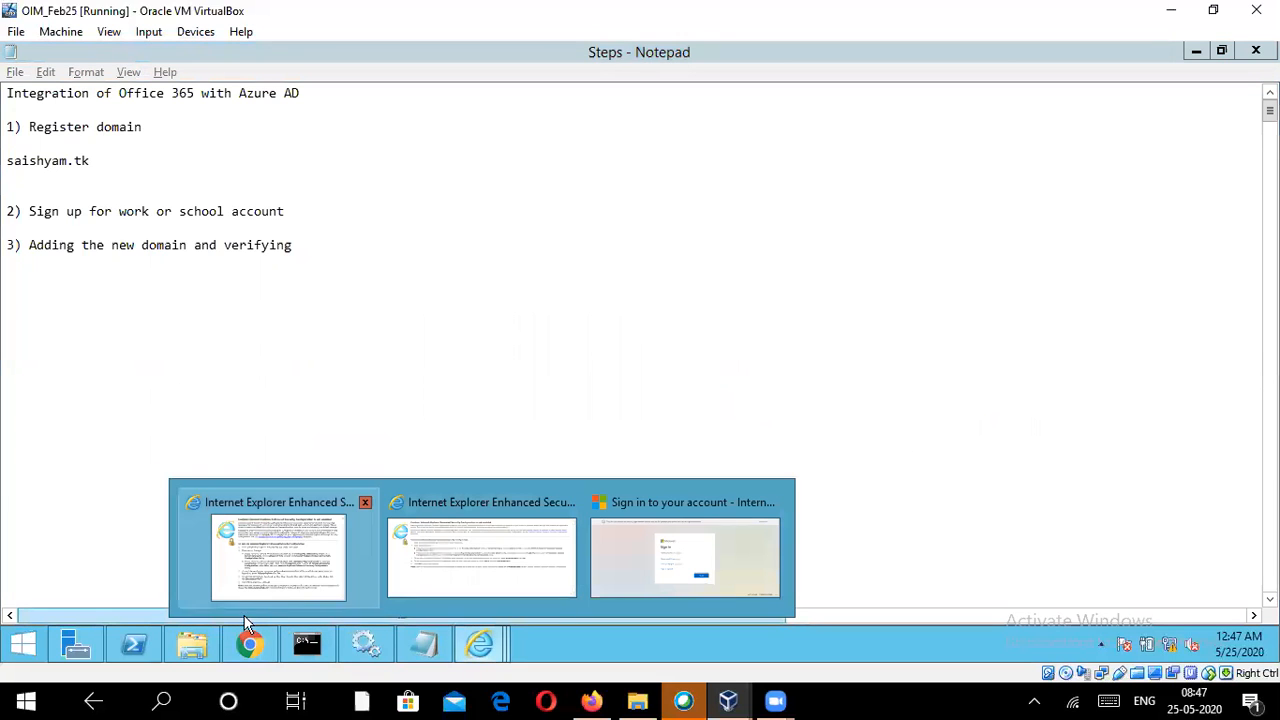
click(248, 640)
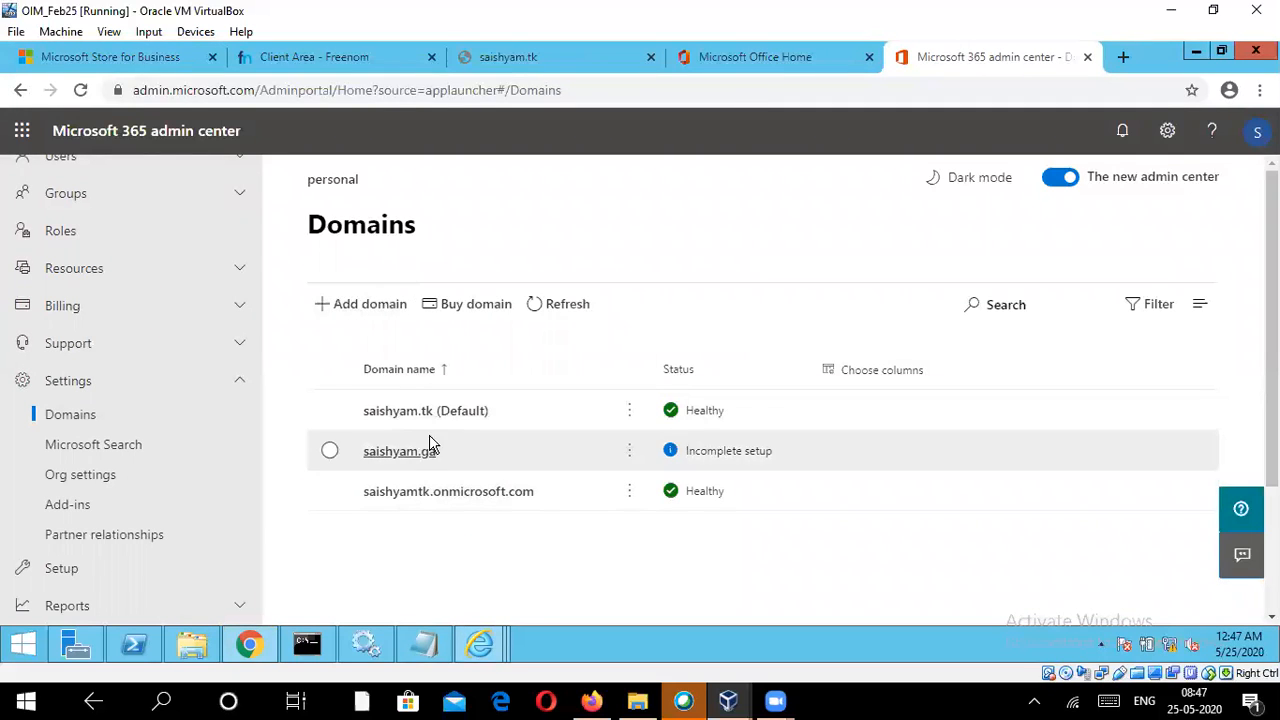
Step: Start adding a domain, enter saisghyam.ga as the domain name and submit it for use
click(366, 308)
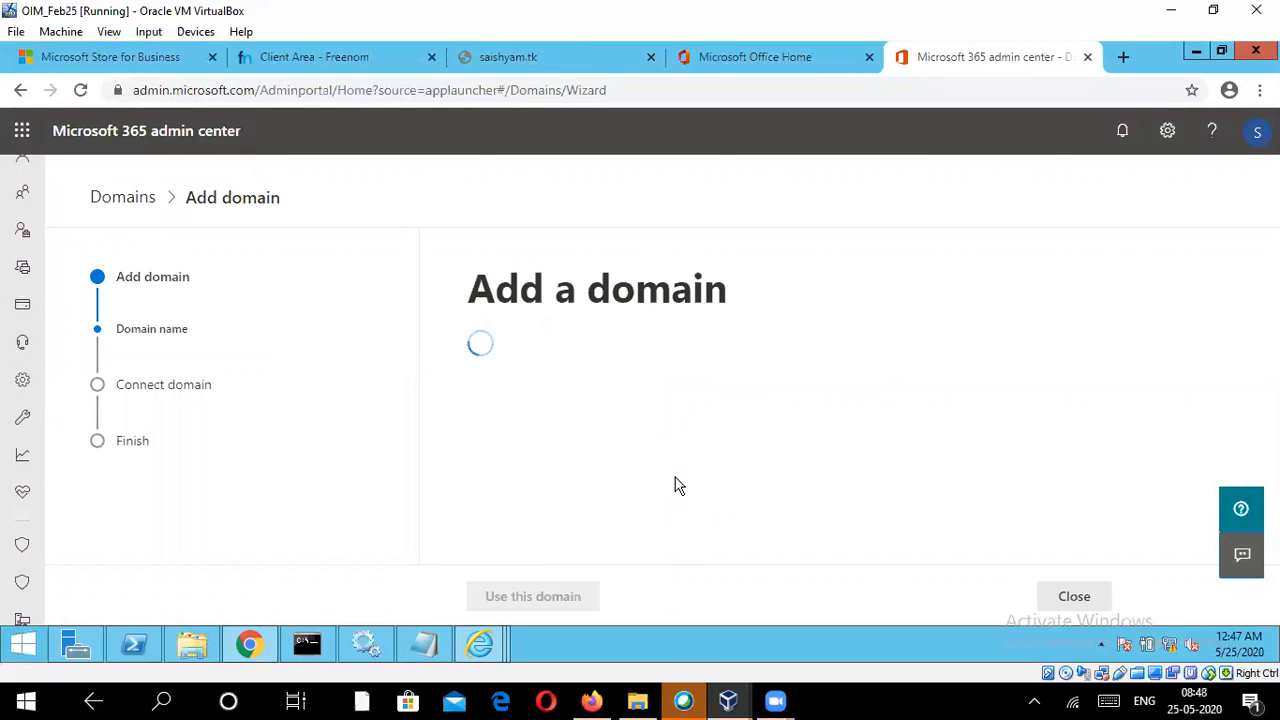
scroll(669, 472, down, 1)
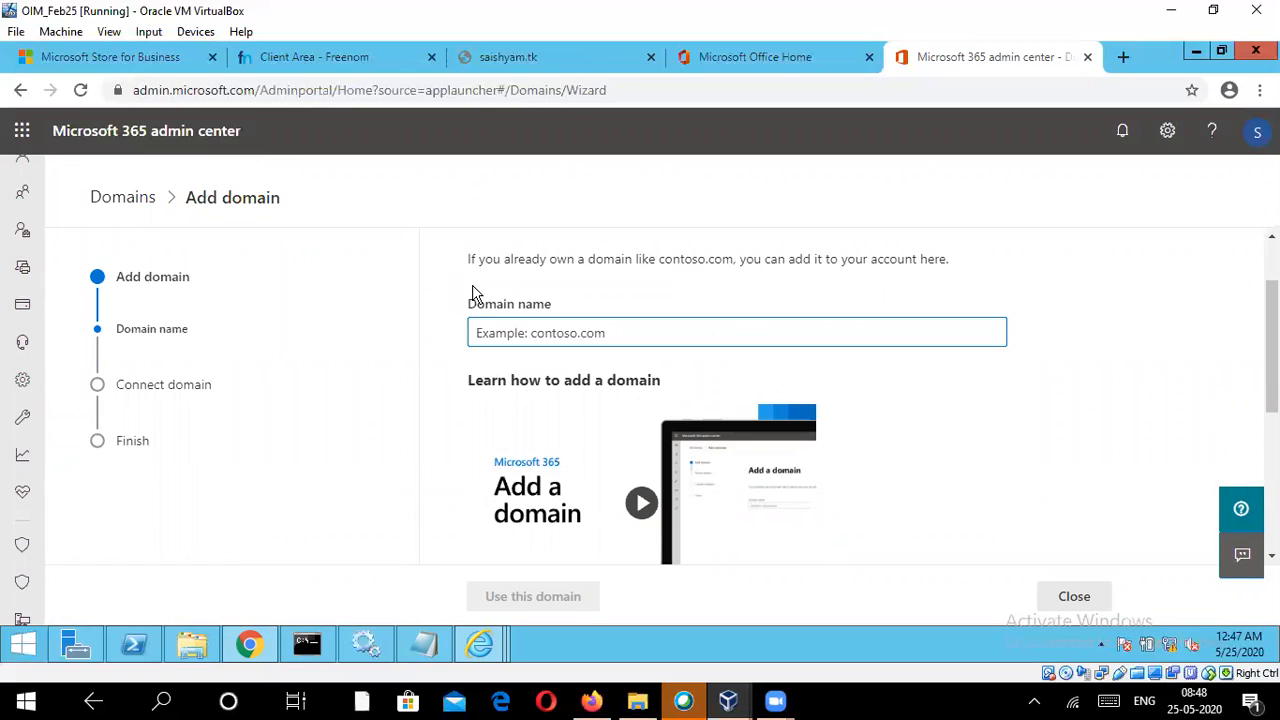
click(594, 338)
text(sais)
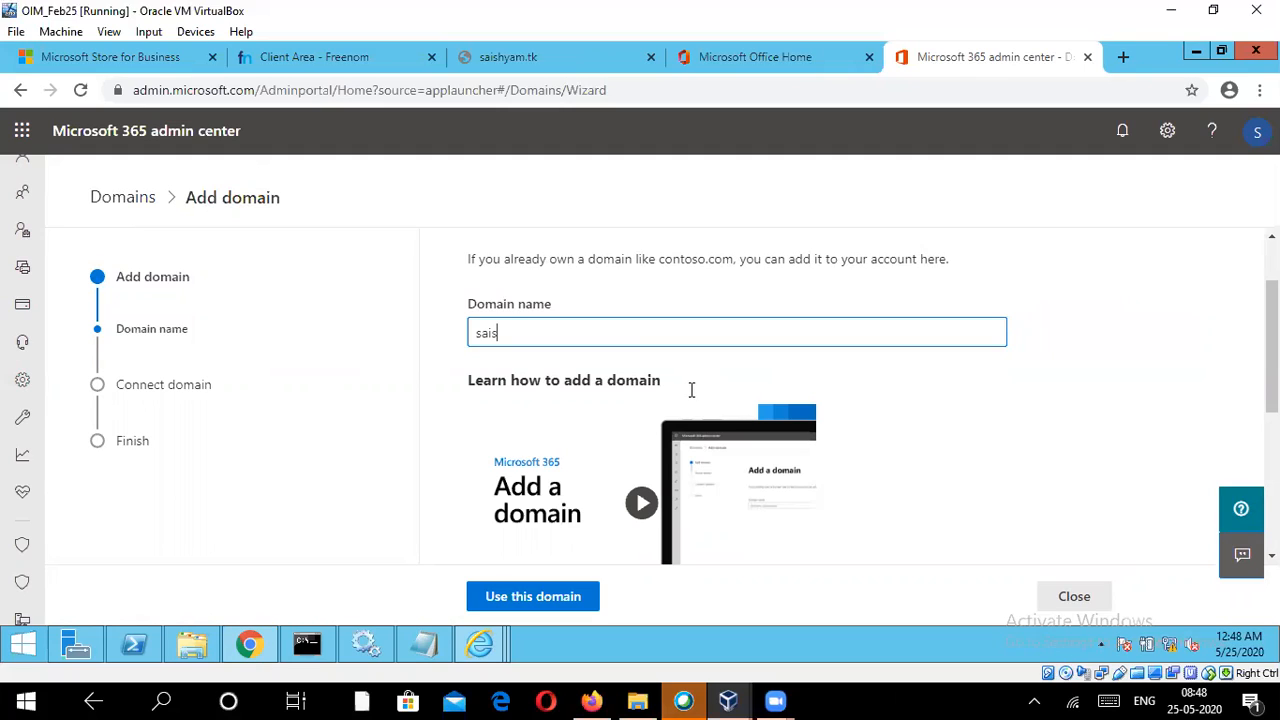
text(ghyam.ga)
double_click(577, 321)
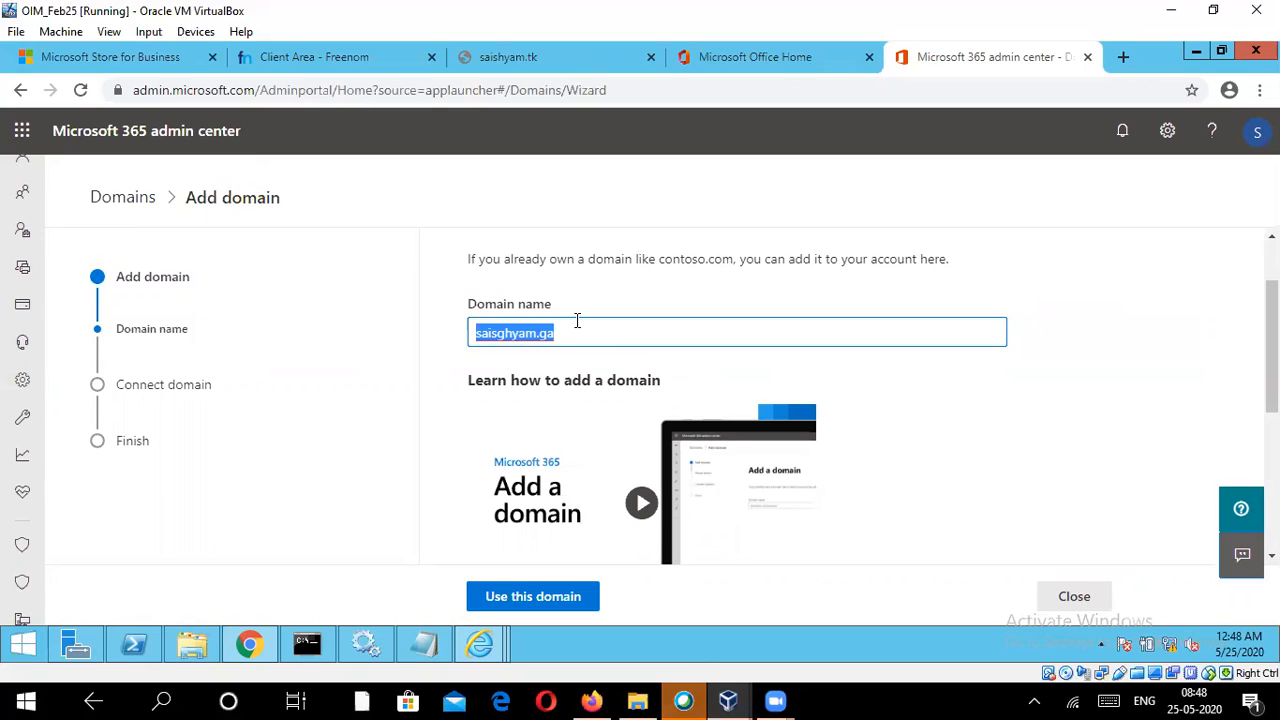
click(553, 596)
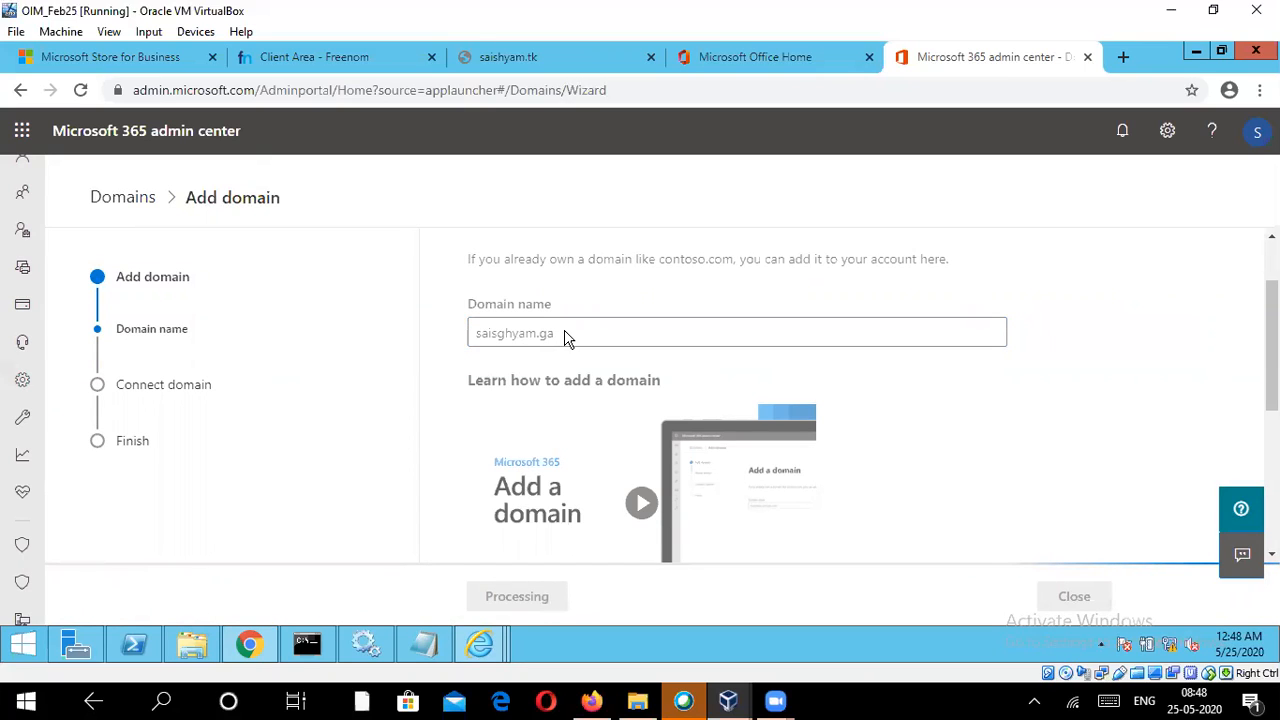
Step: Examine the TXT name, value and TTL given for verifying ownership of the new domain
mouse_move(435, 643)
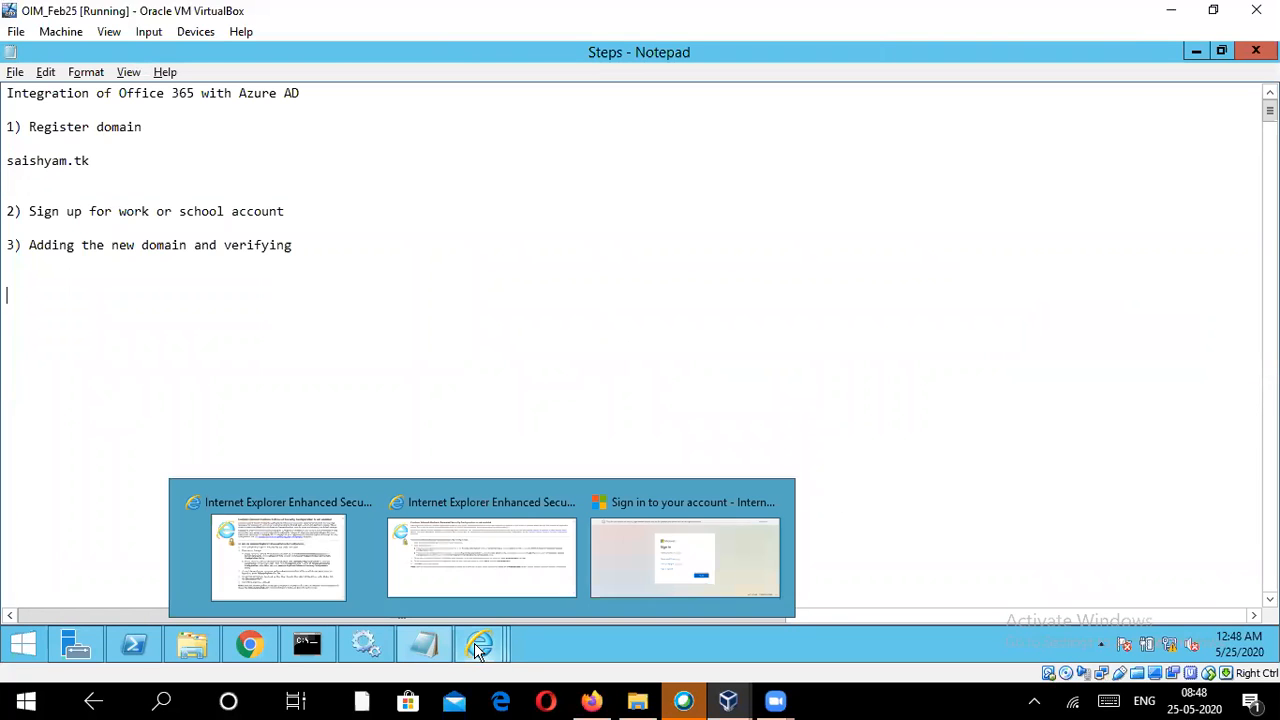
click(250, 645)
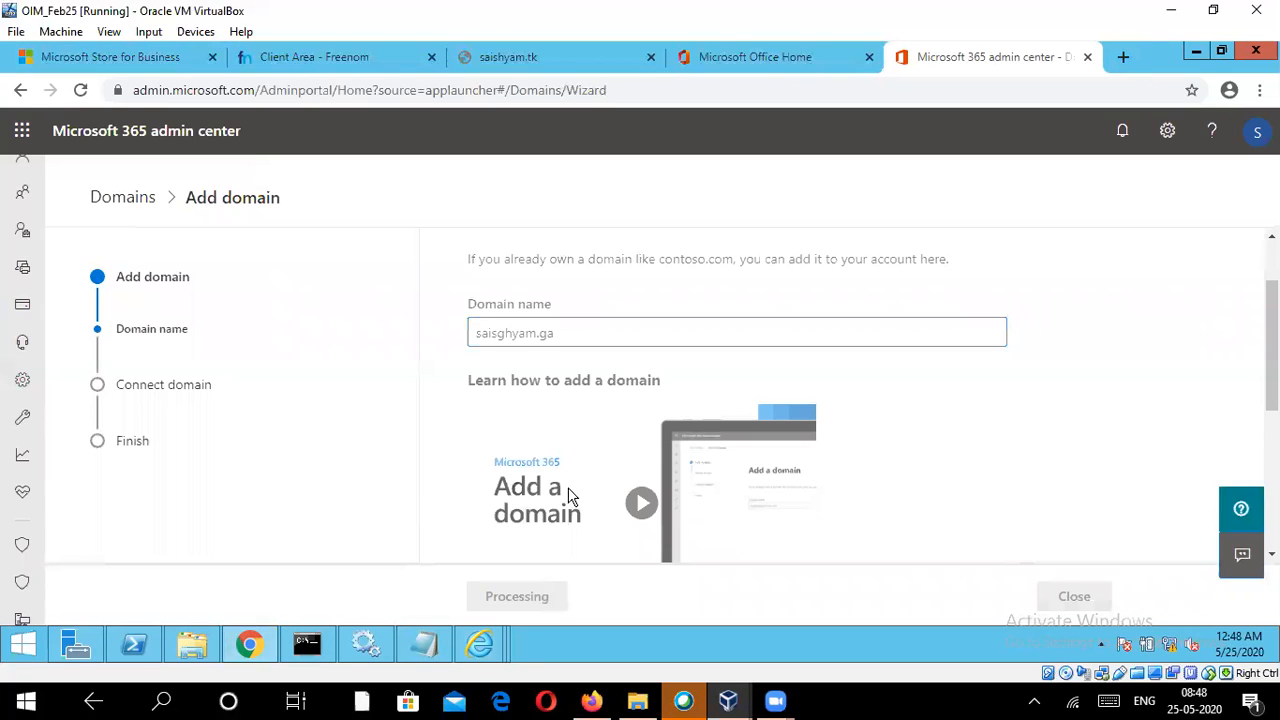
scroll(965, 450, down, 2)
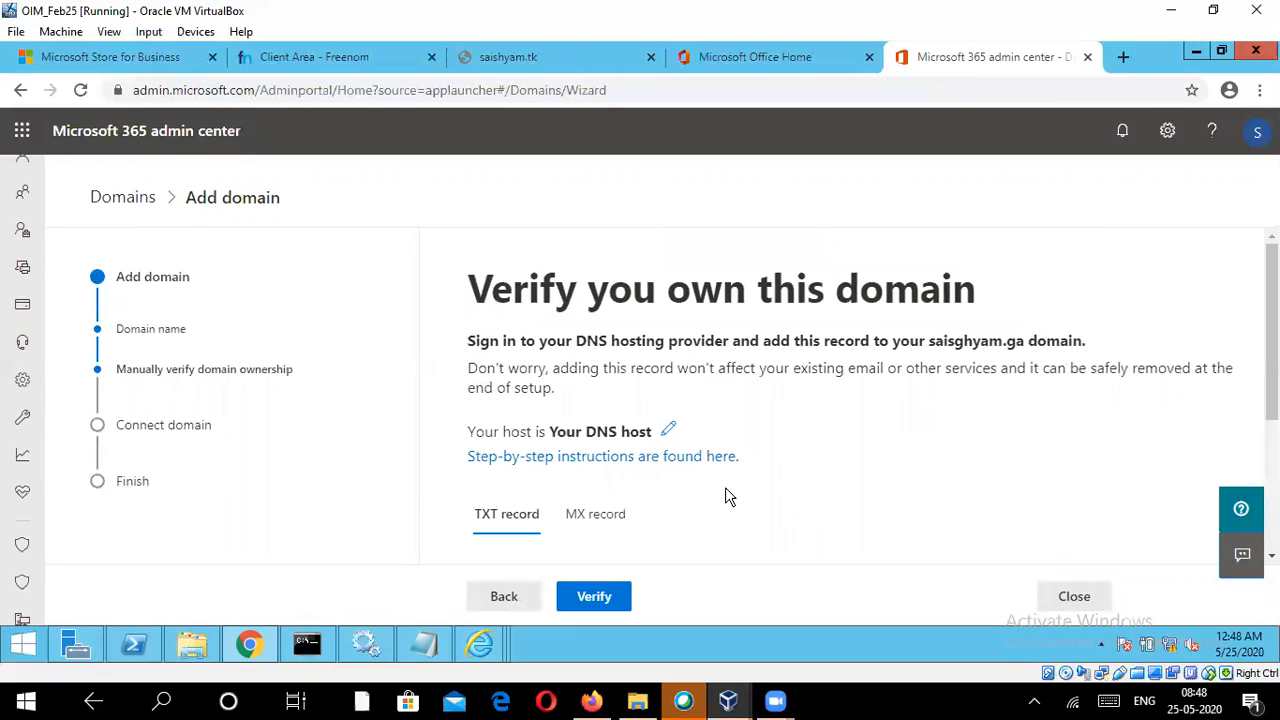
scroll(935, 425, down, 3)
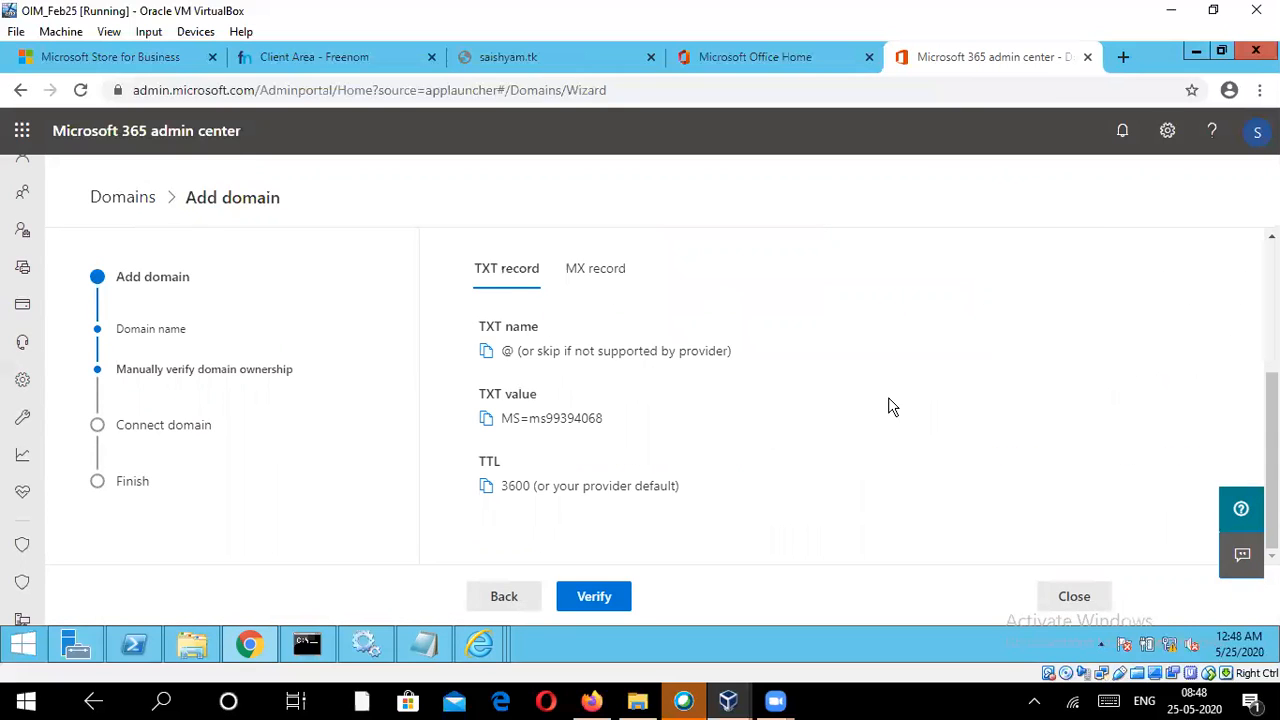
scroll(890, 428, up, 1)
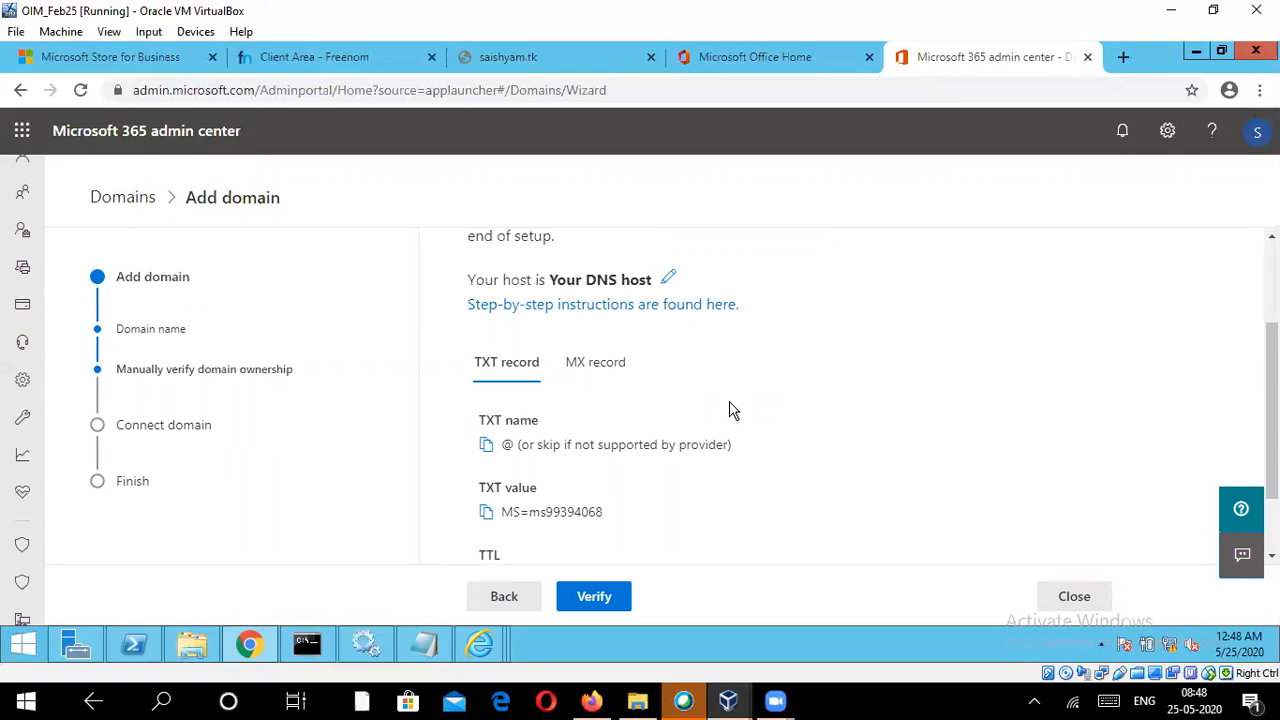
scroll(705, 484, down, 1)
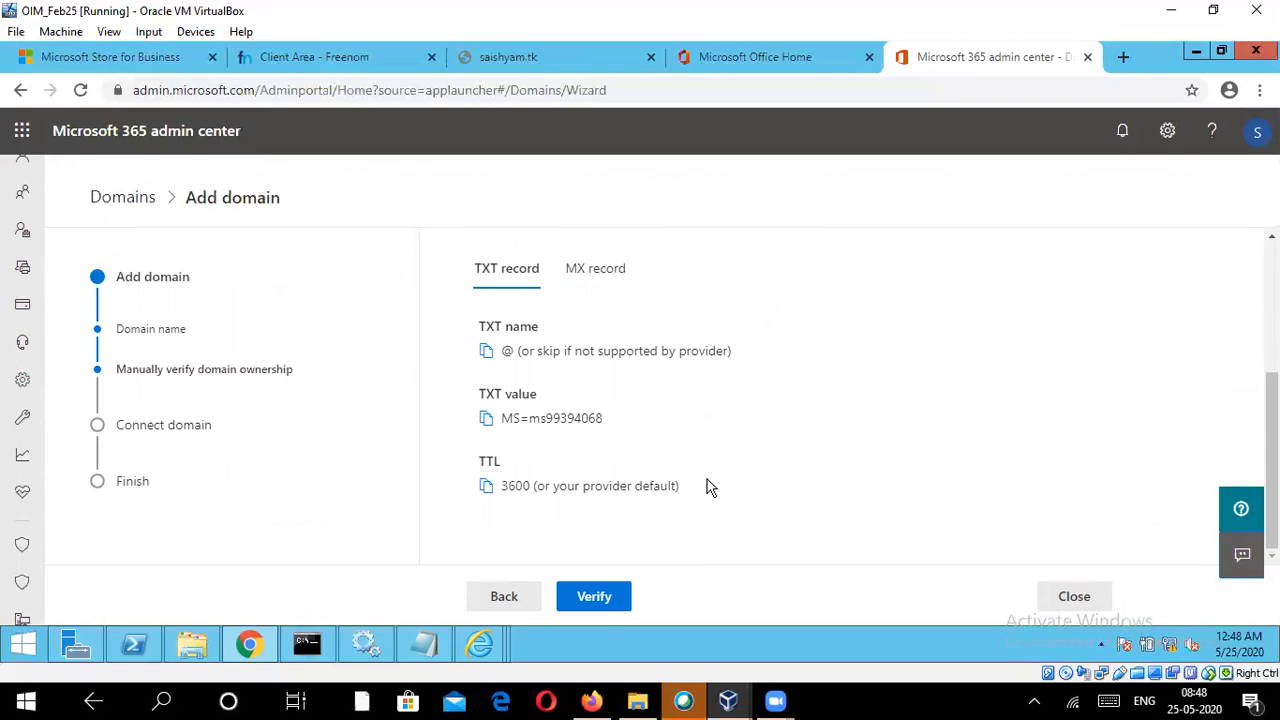
Step: In the Freenom client area, go through the registered domains to the DNS management of saishyam.ga
click(322, 55)
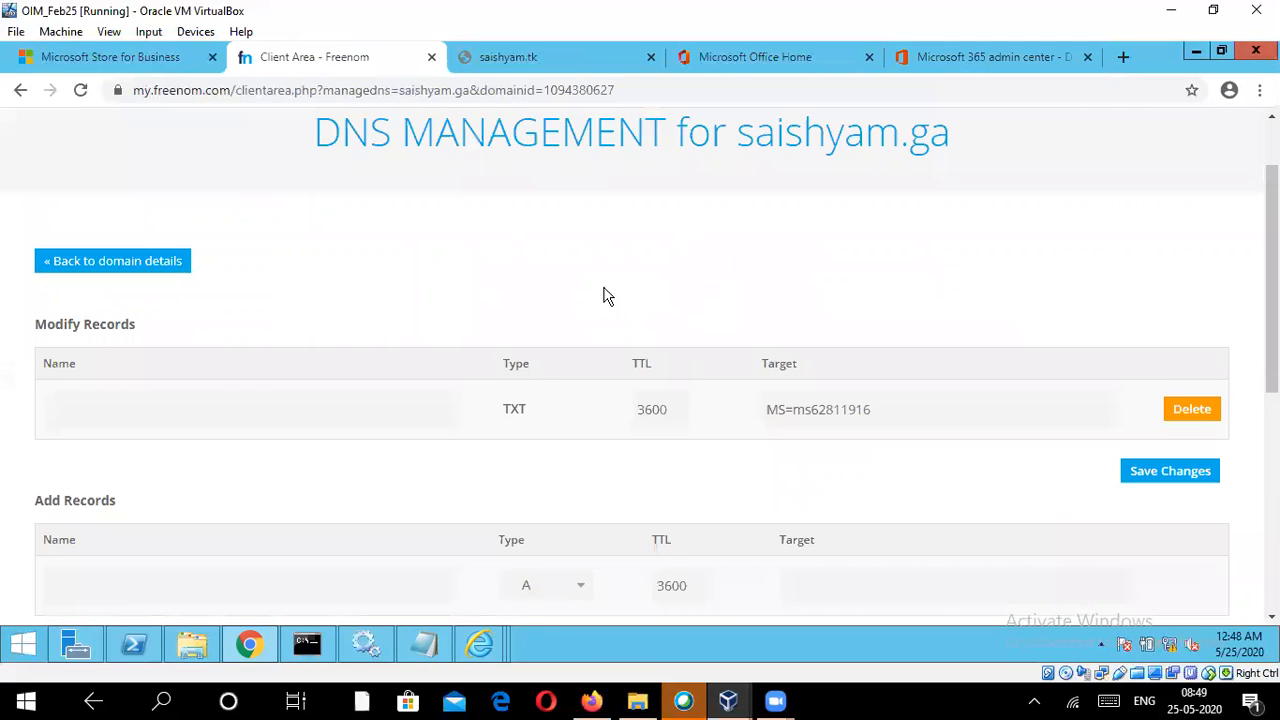
scroll(730, 365, up, 1)
scroll(762, 395, down, 3)
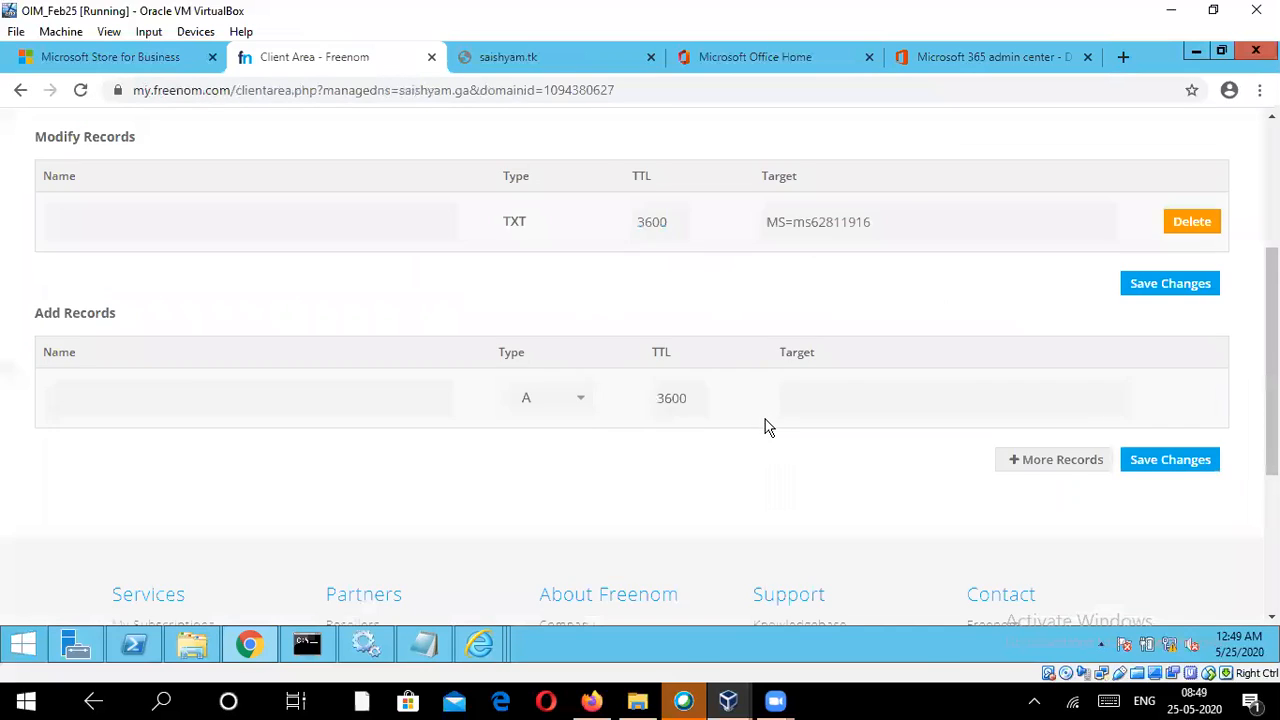
scroll(770, 400, up, 3)
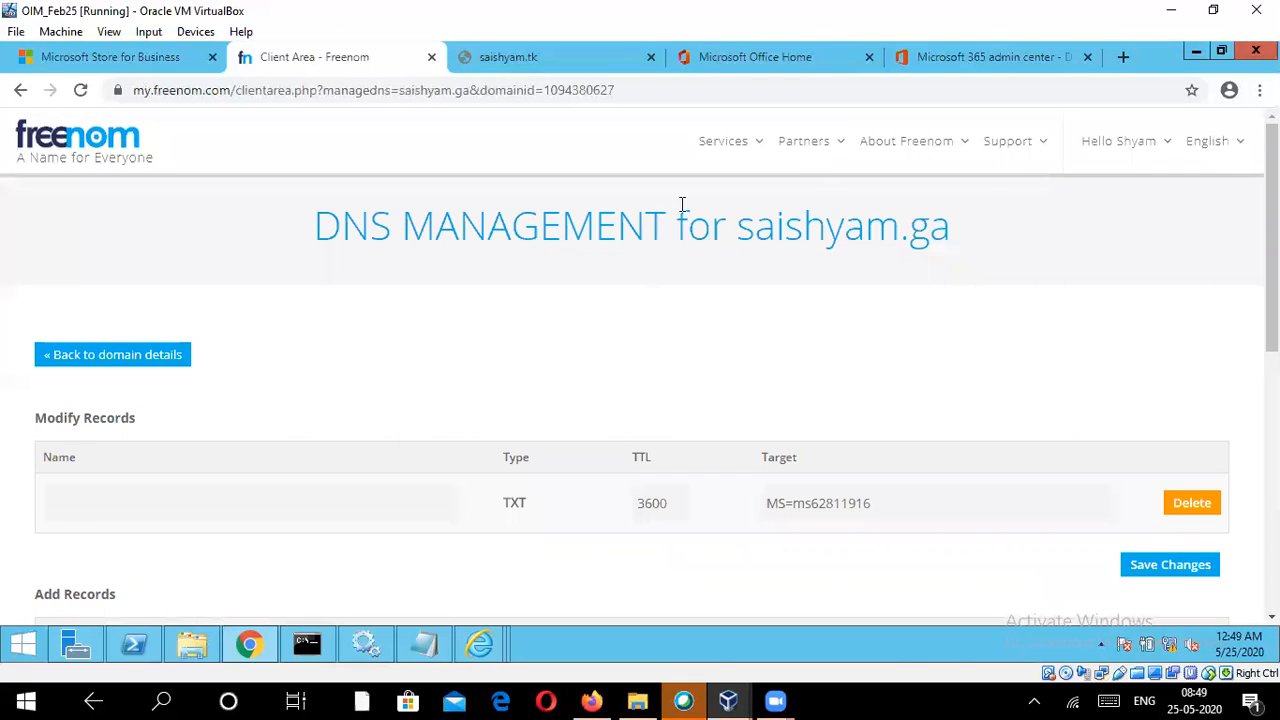
mouse_move(720, 147)
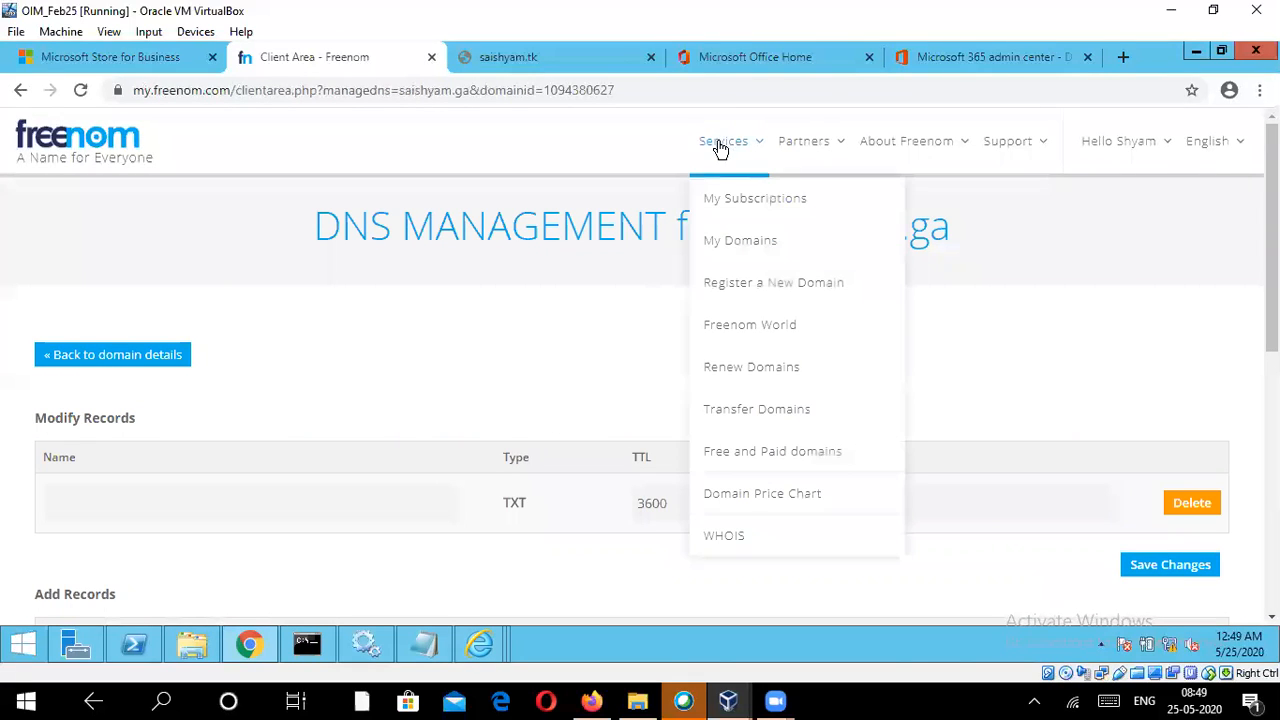
click(724, 236)
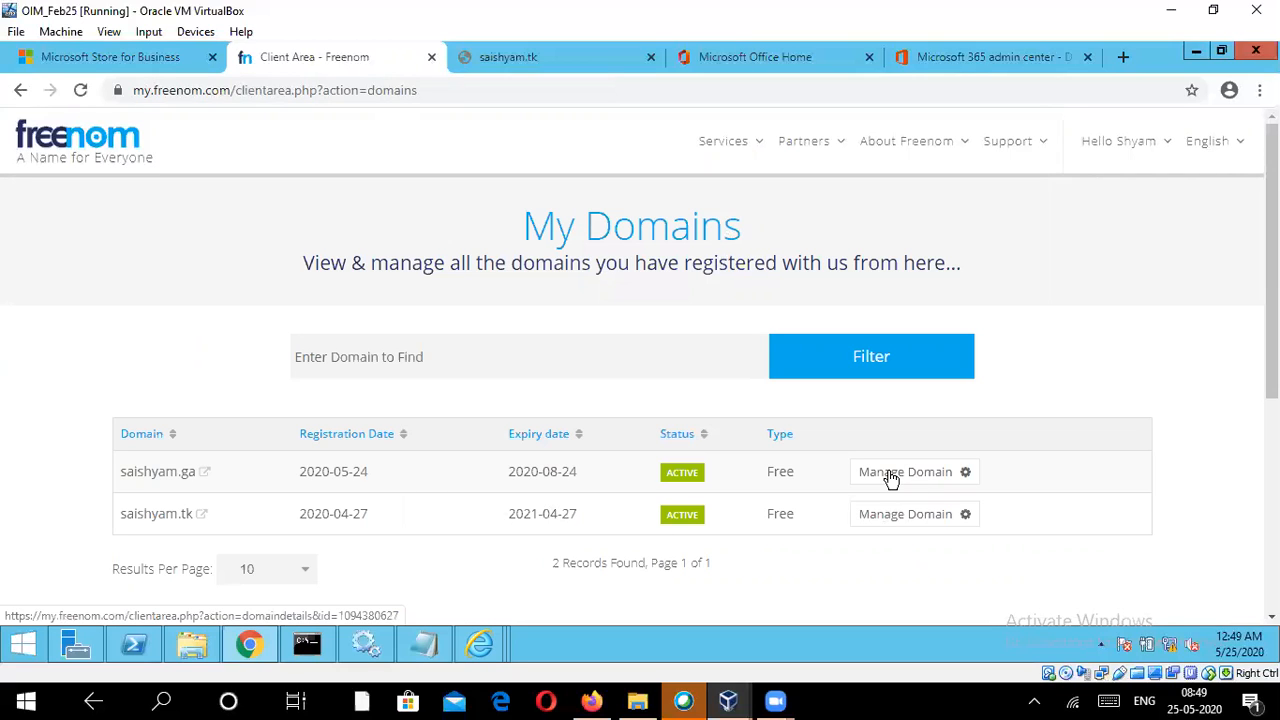
click(890, 473)
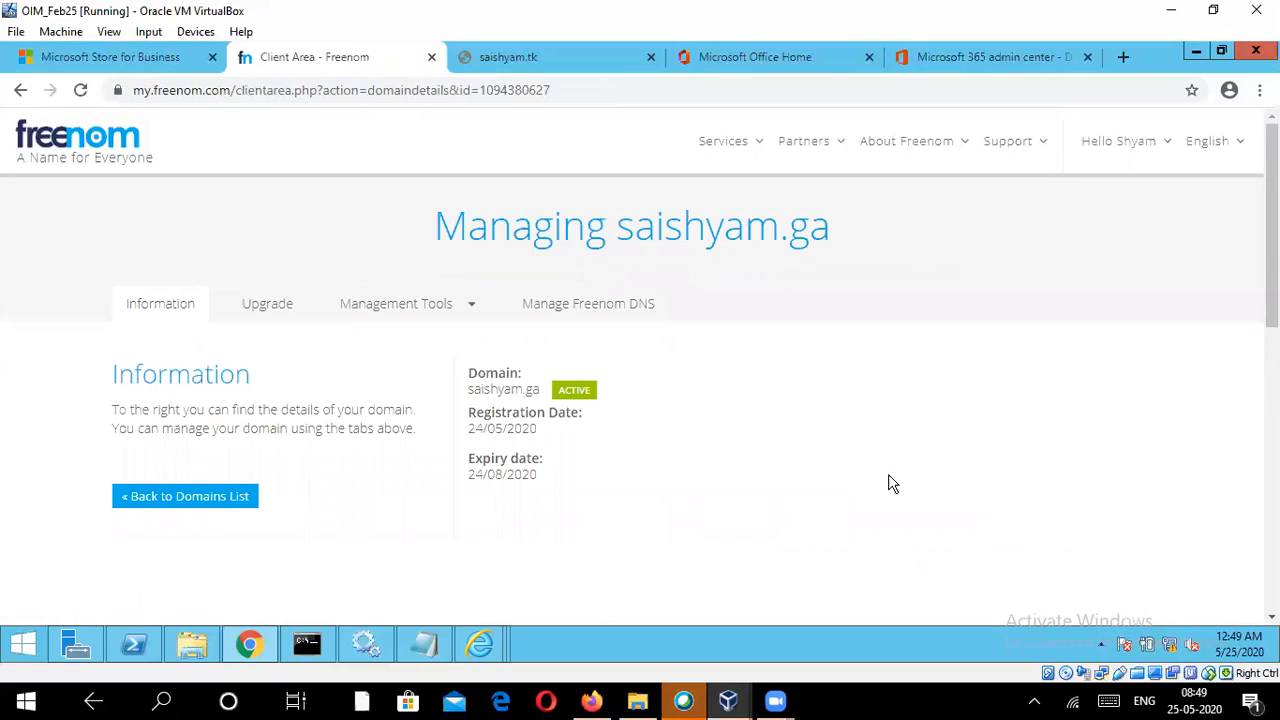
click(610, 314)
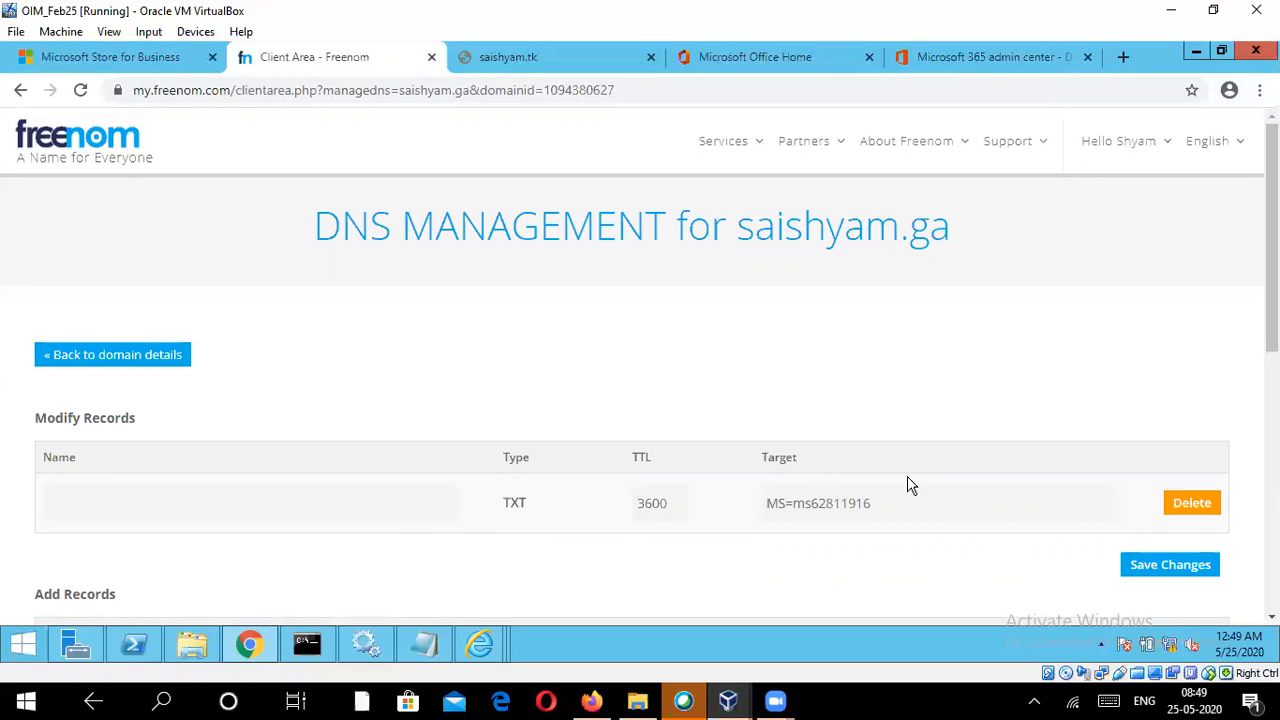
Step: Delete the existing TXT record from the saishyam.ga DNS records and confirm the removal
click(1187, 507)
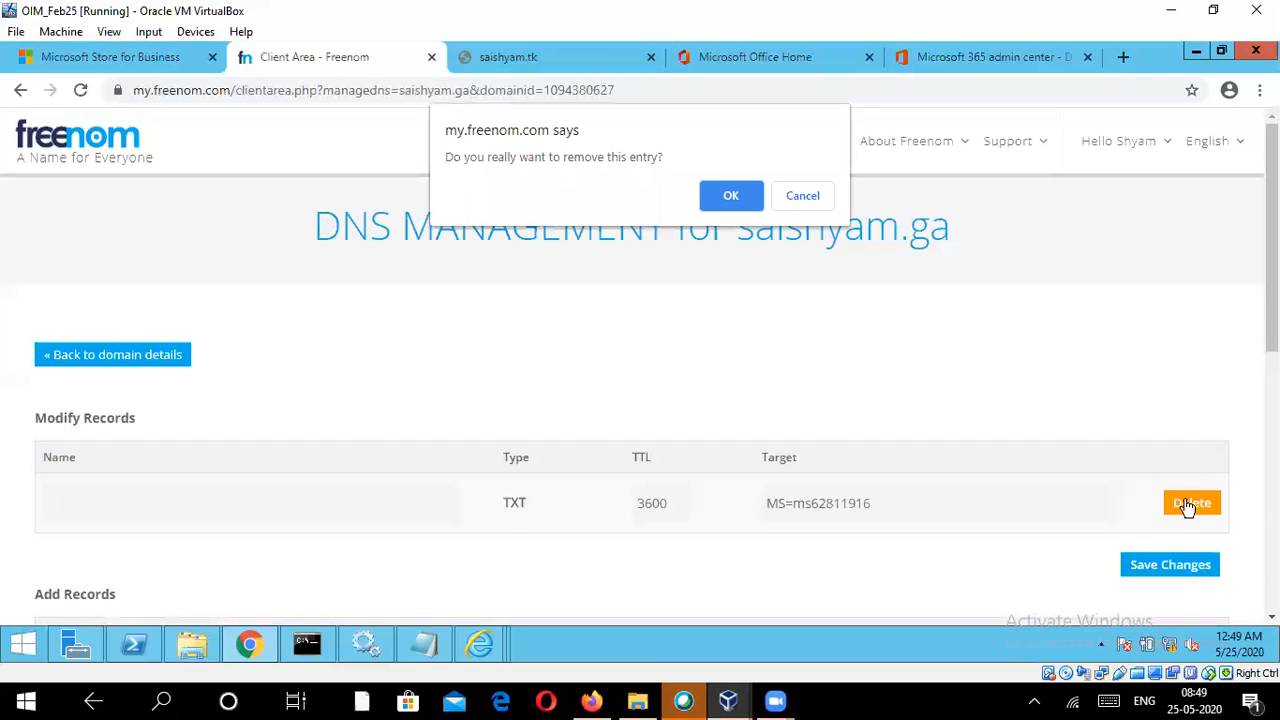
click(735, 203)
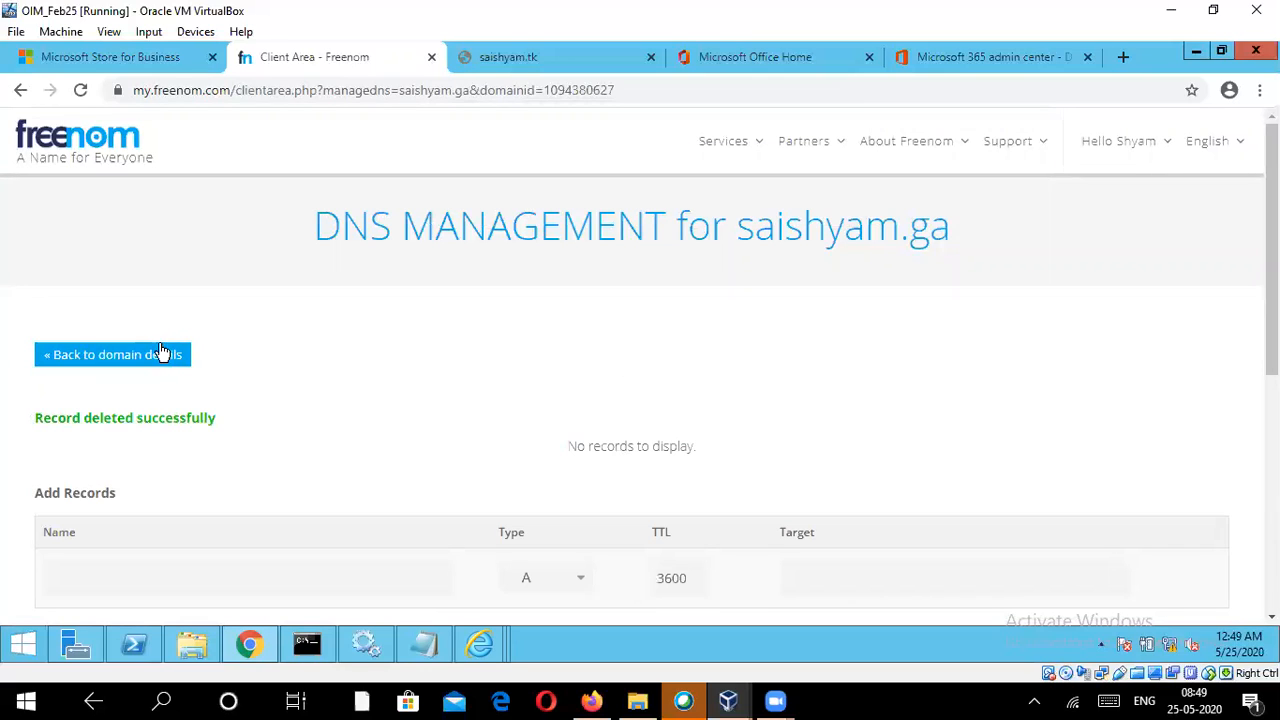
Step: Set the type of the new saishyam.ga DNS record to TXT
scroll(352, 392, down, 3)
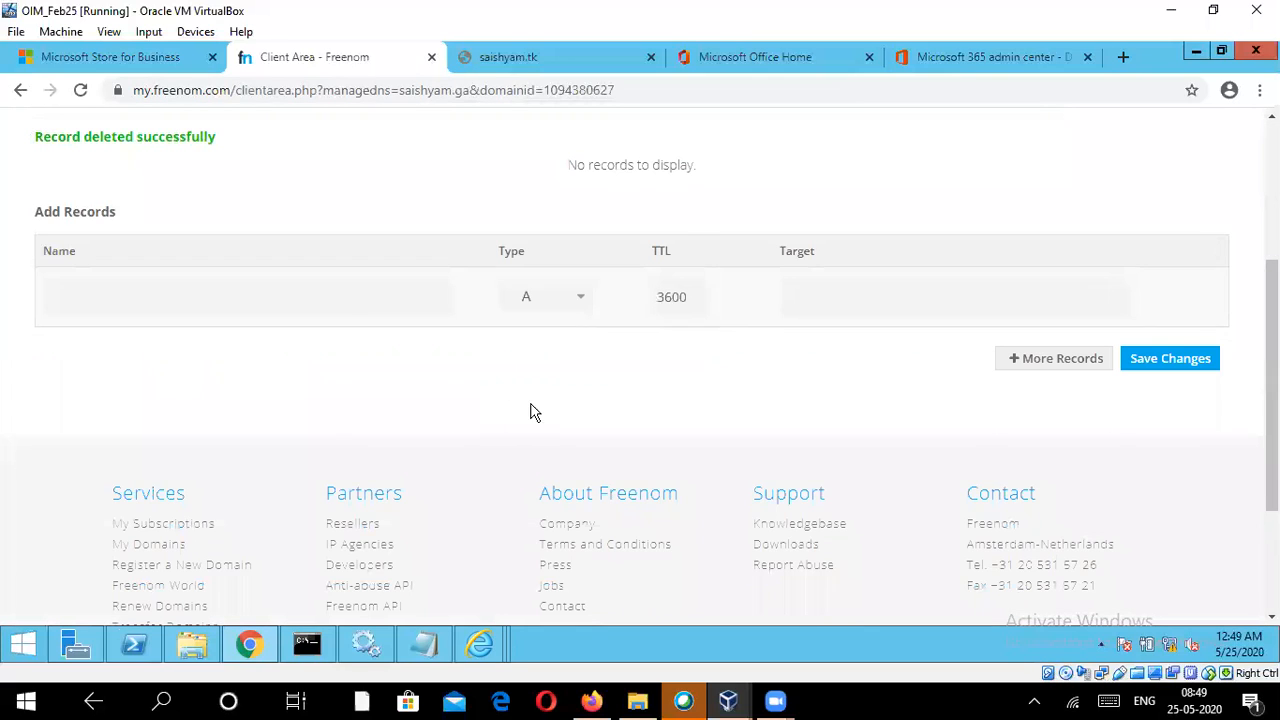
scroll(700, 430, up, 1)
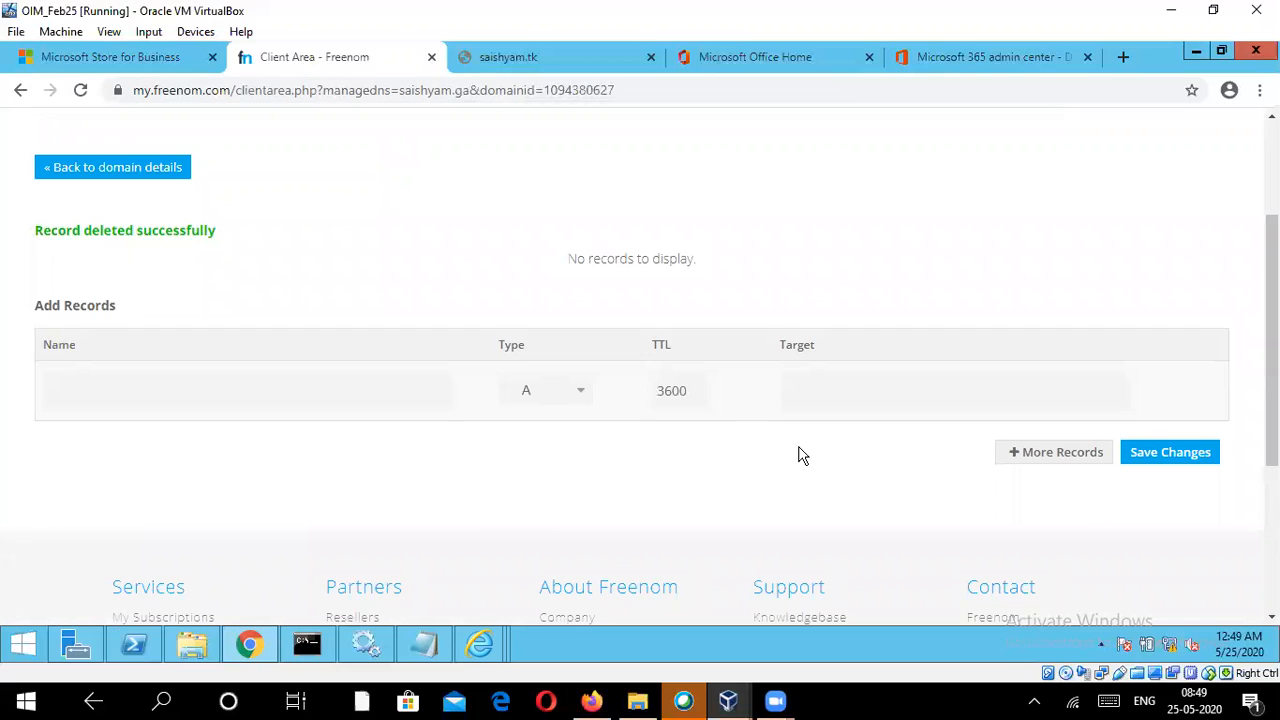
click(538, 394)
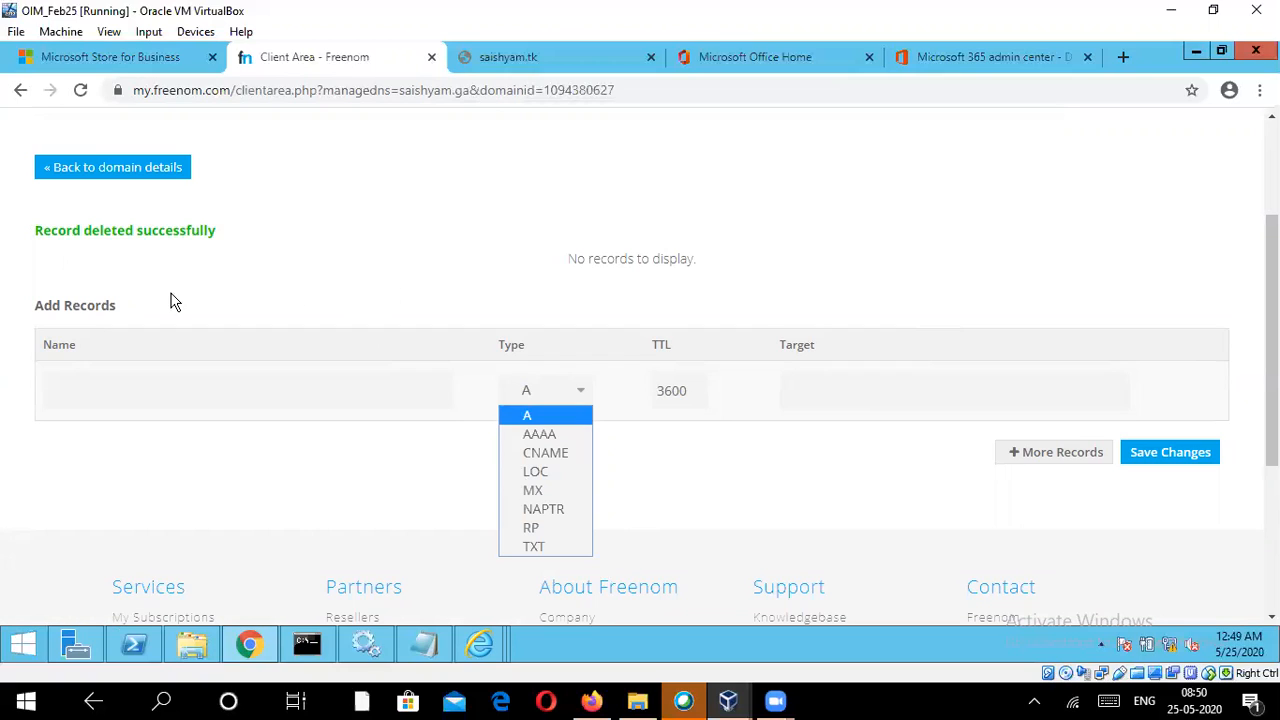
click(551, 552)
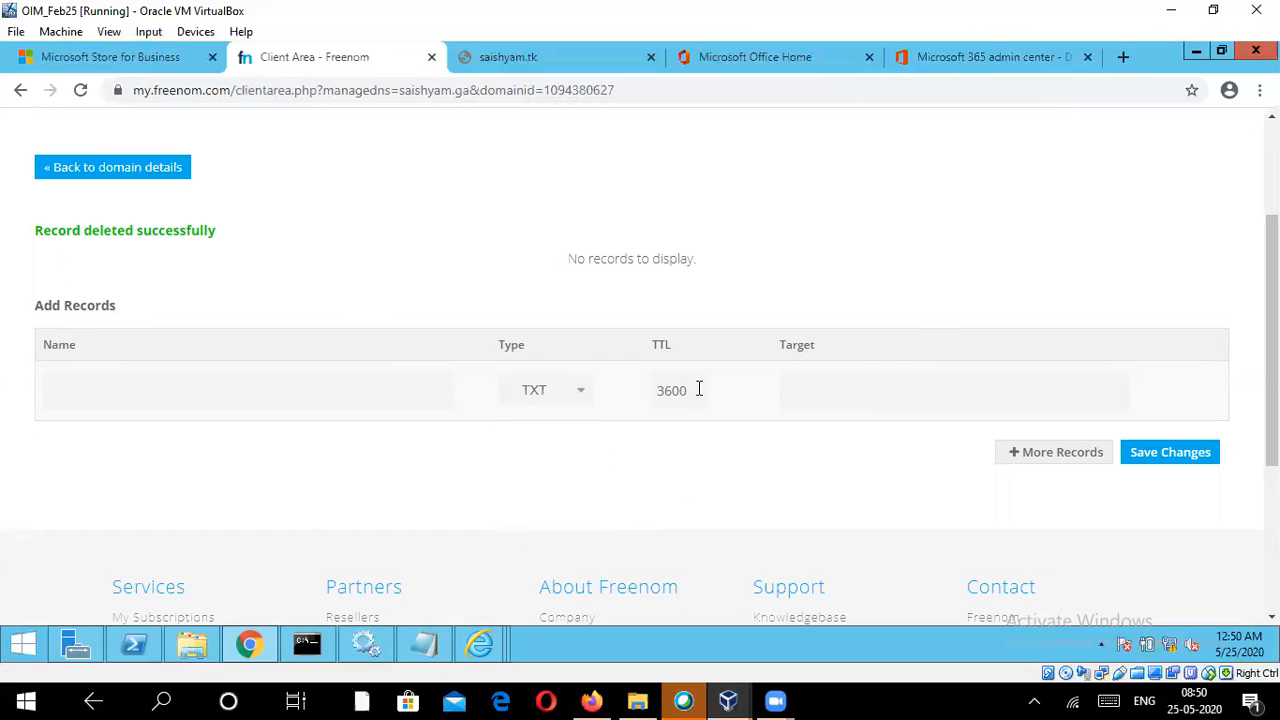
Step: Copy the TXT verification value from the admin center into the new record's target, save the record and return to the domain verification page
click(960, 62)
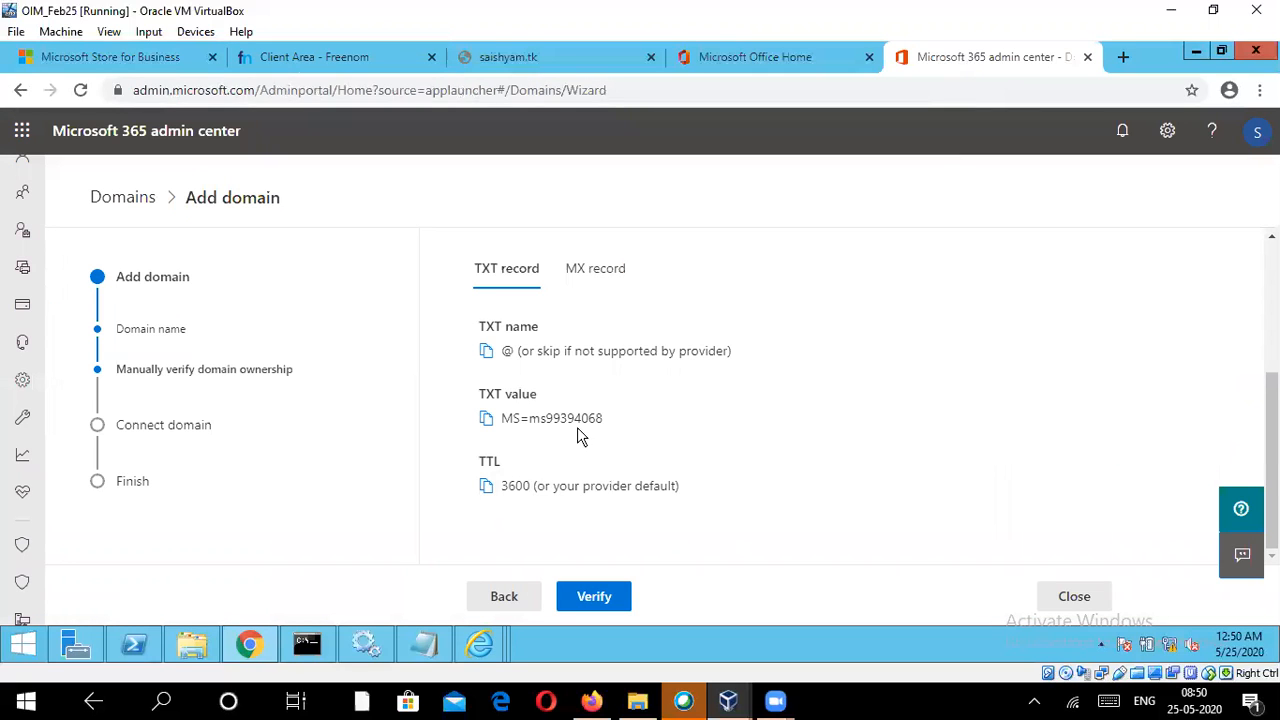
click(488, 420)
click(322, 60)
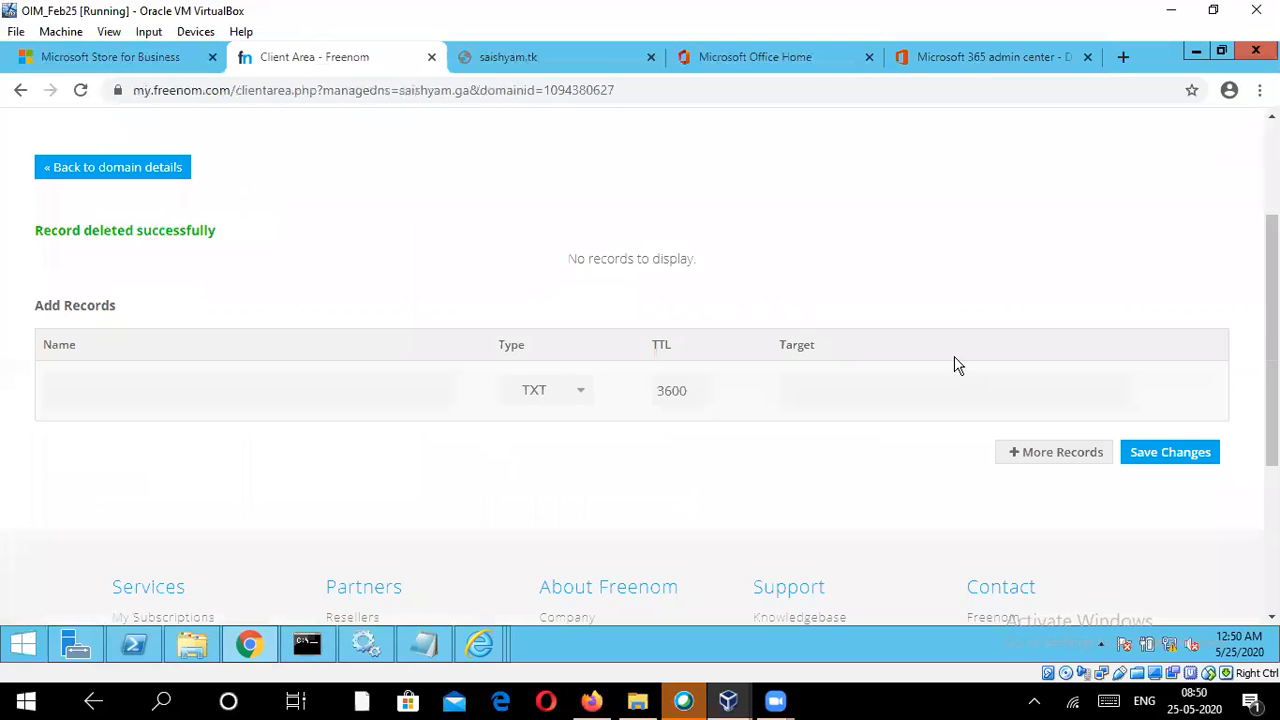
click(900, 390)
right_click(900, 390)
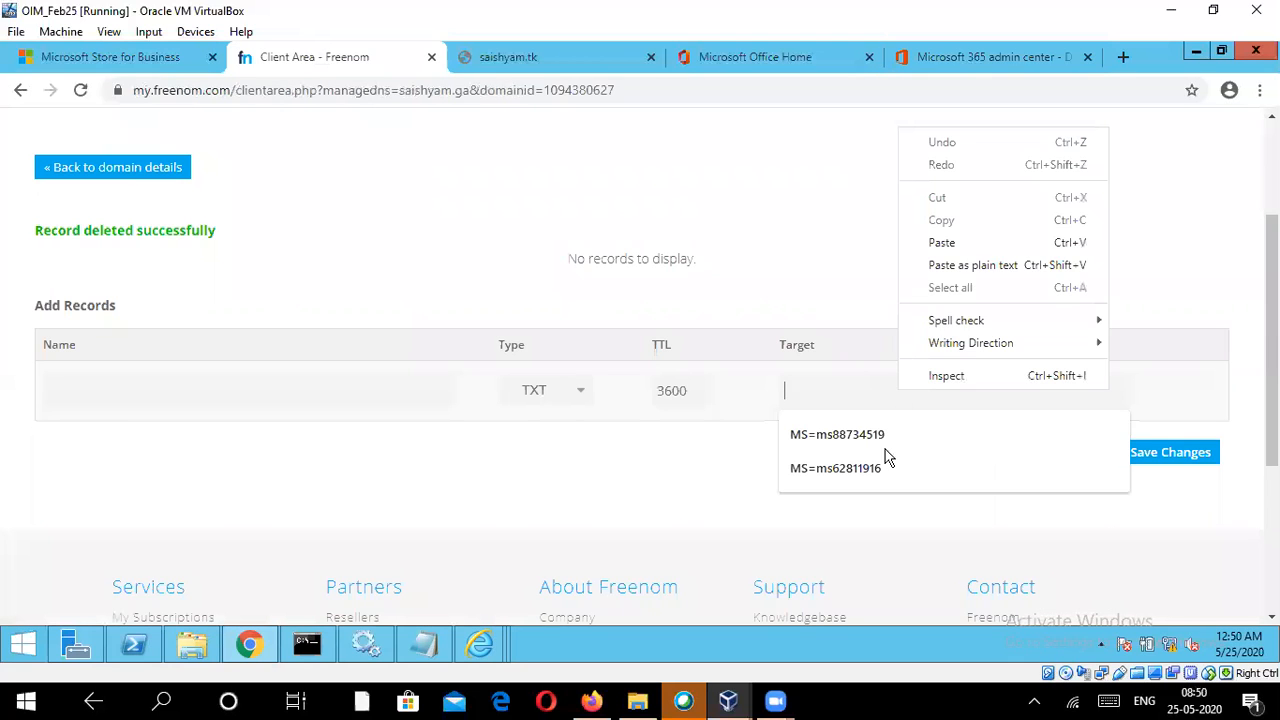
click(923, 243)
click(1143, 452)
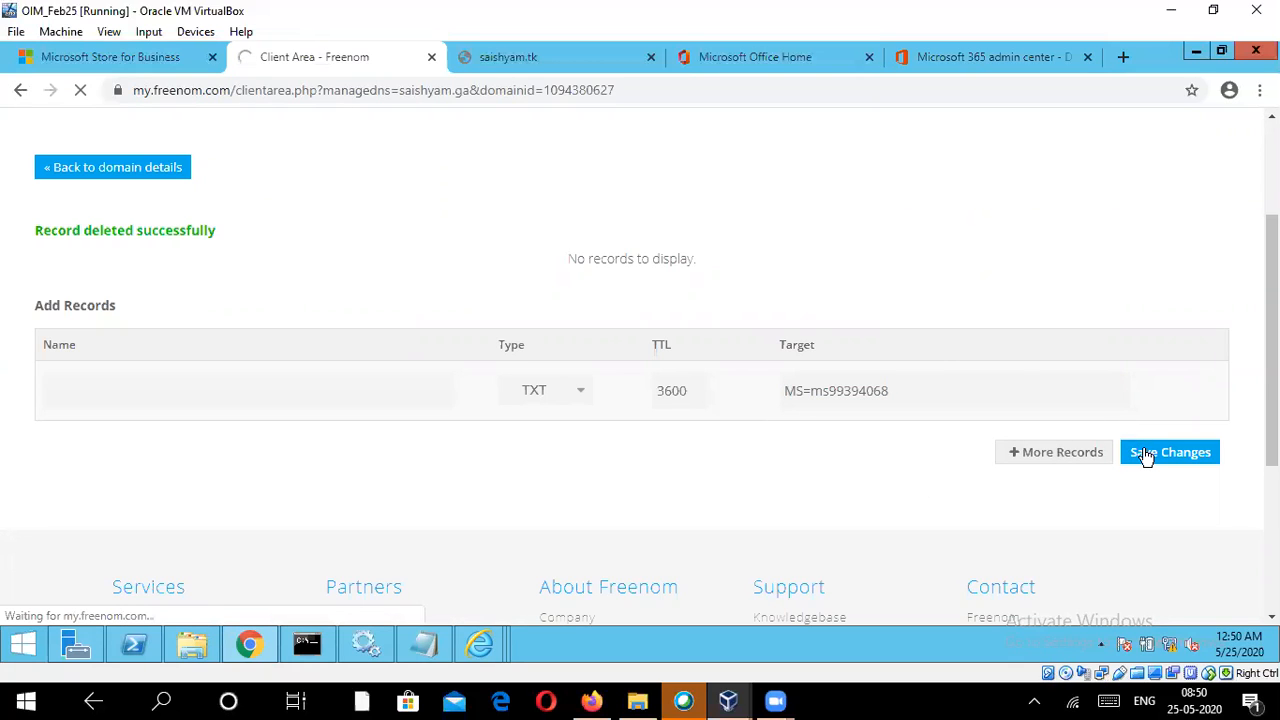
click(984, 56)
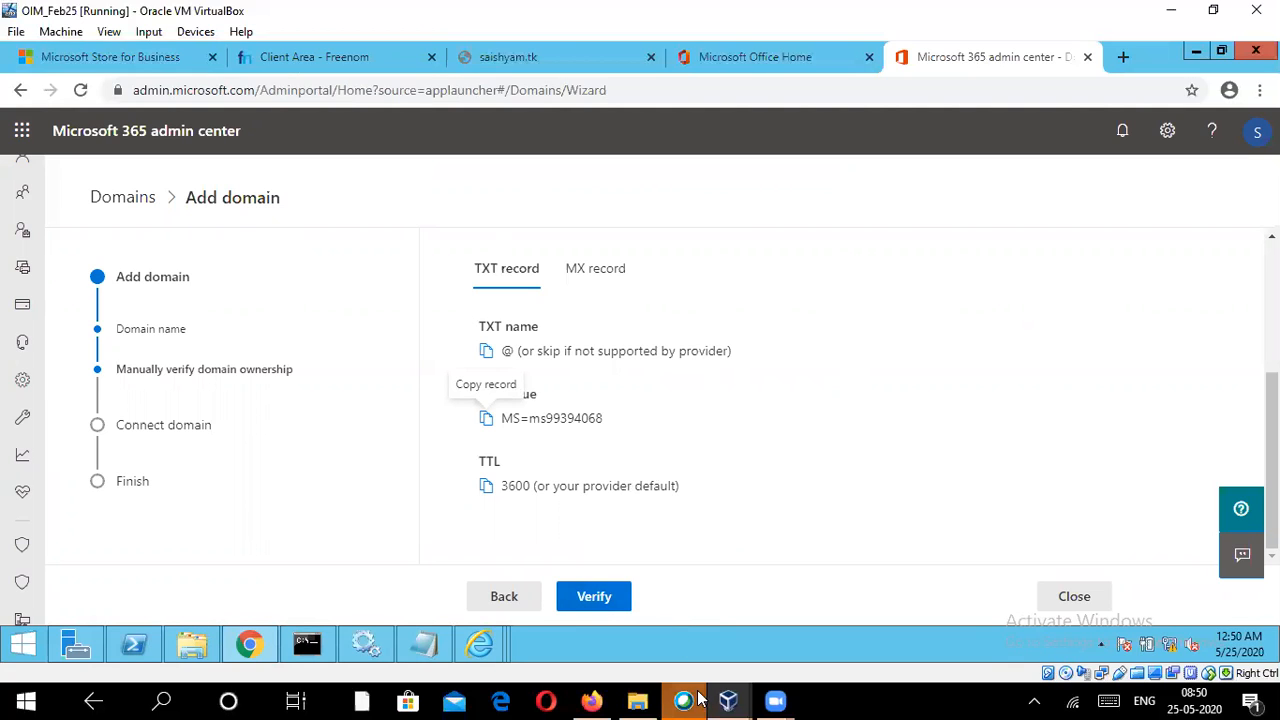
Step: Leave the saisghyam.ga ownership verification and go back to the list of domains
mouse_move(764, 698)
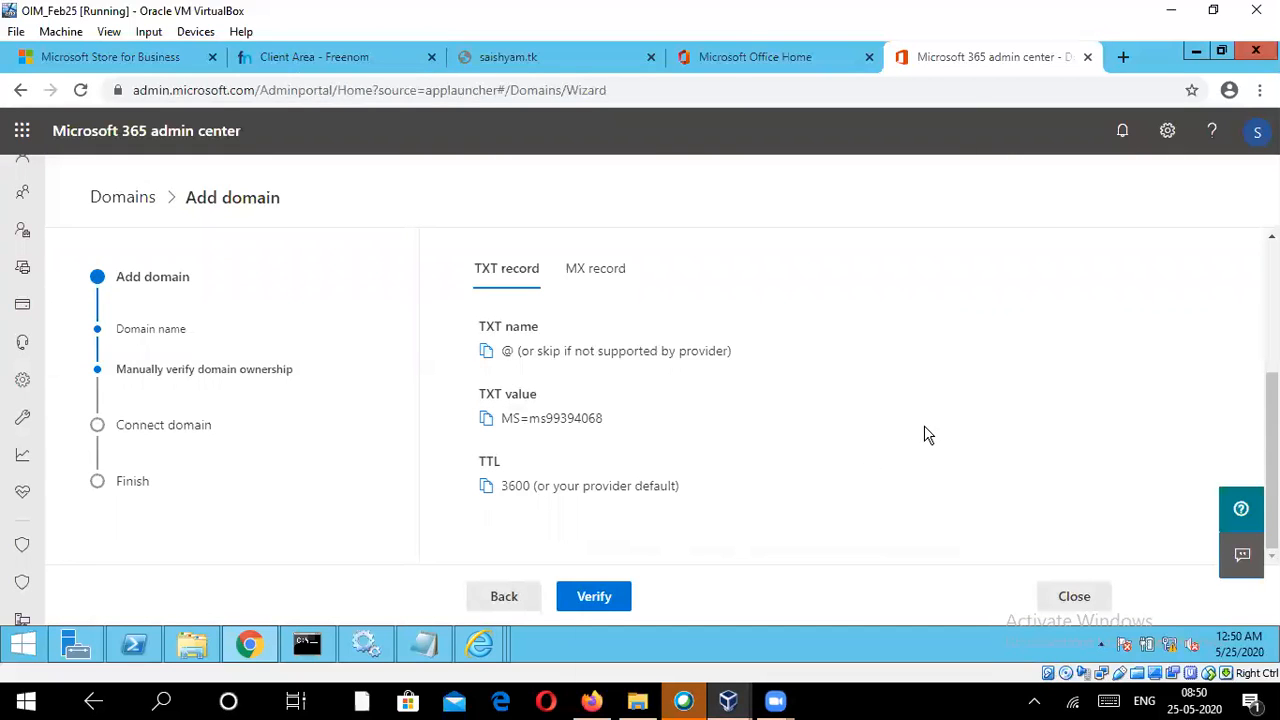
scroll(940, 455, up, 2)
scroll(795, 405, down, 1)
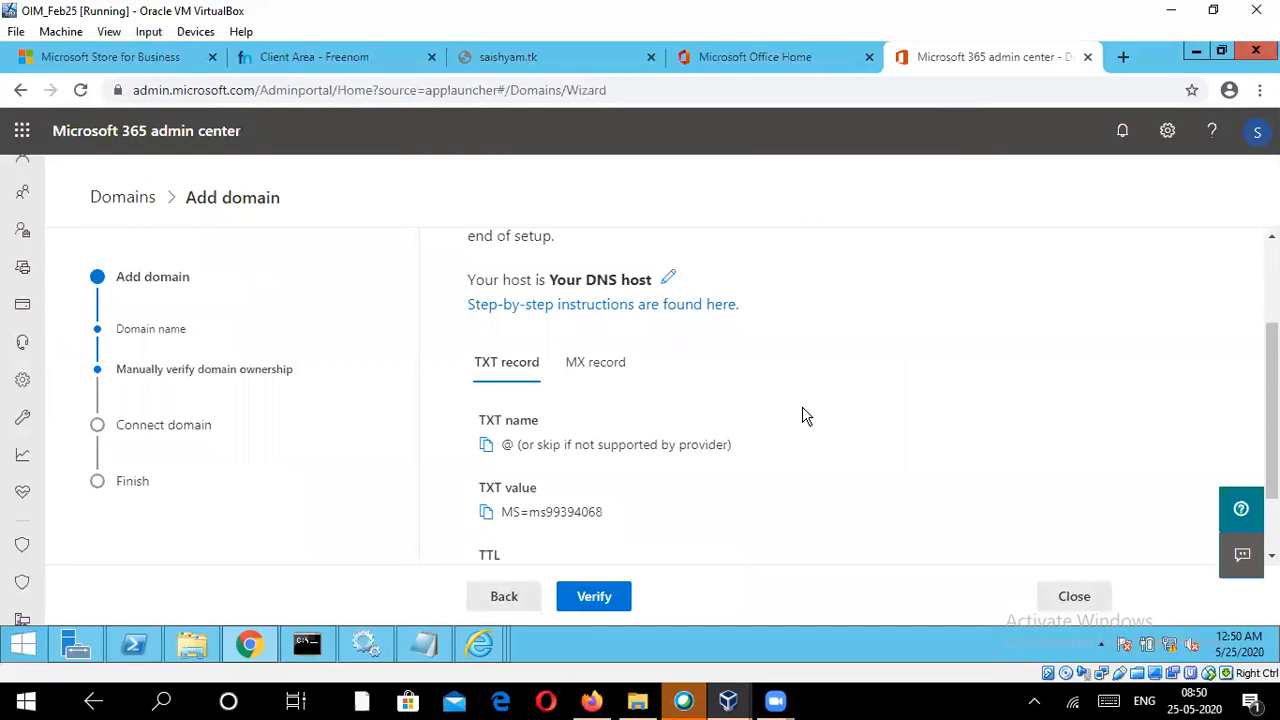
scroll(806, 415, up, 2)
scroll(795, 440, down, 2)
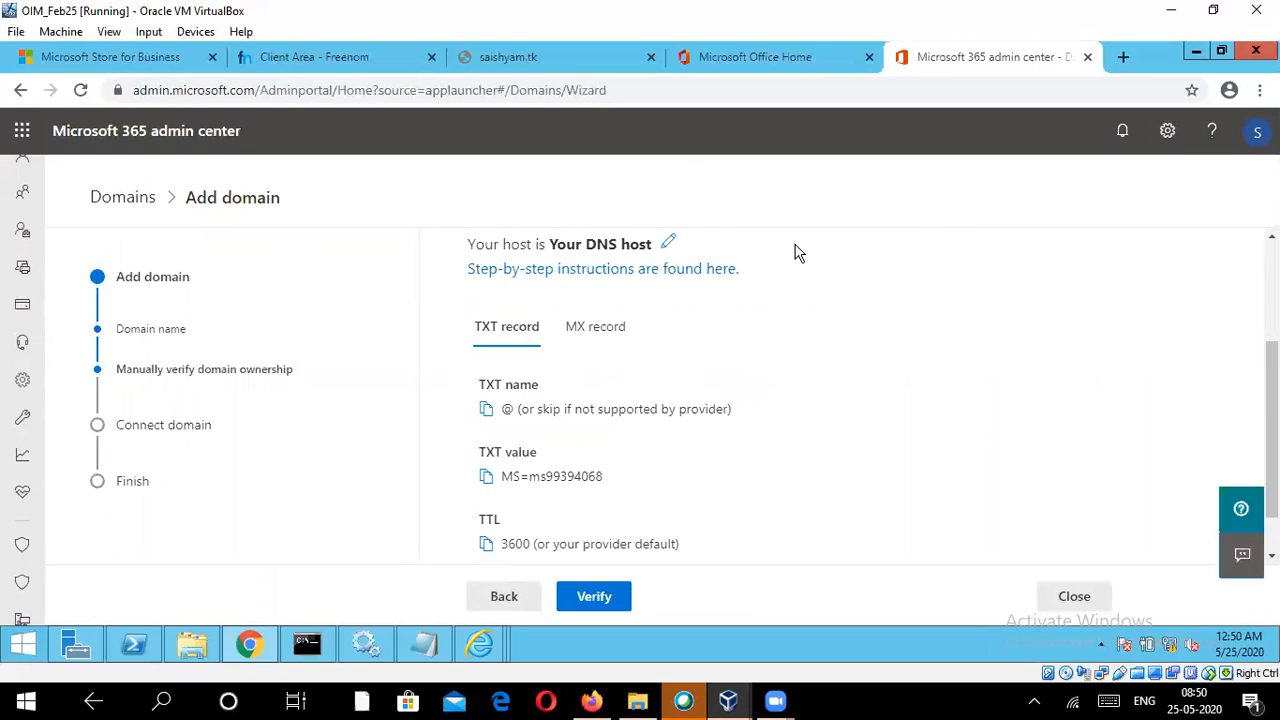
scroll(690, 488, down, 1)
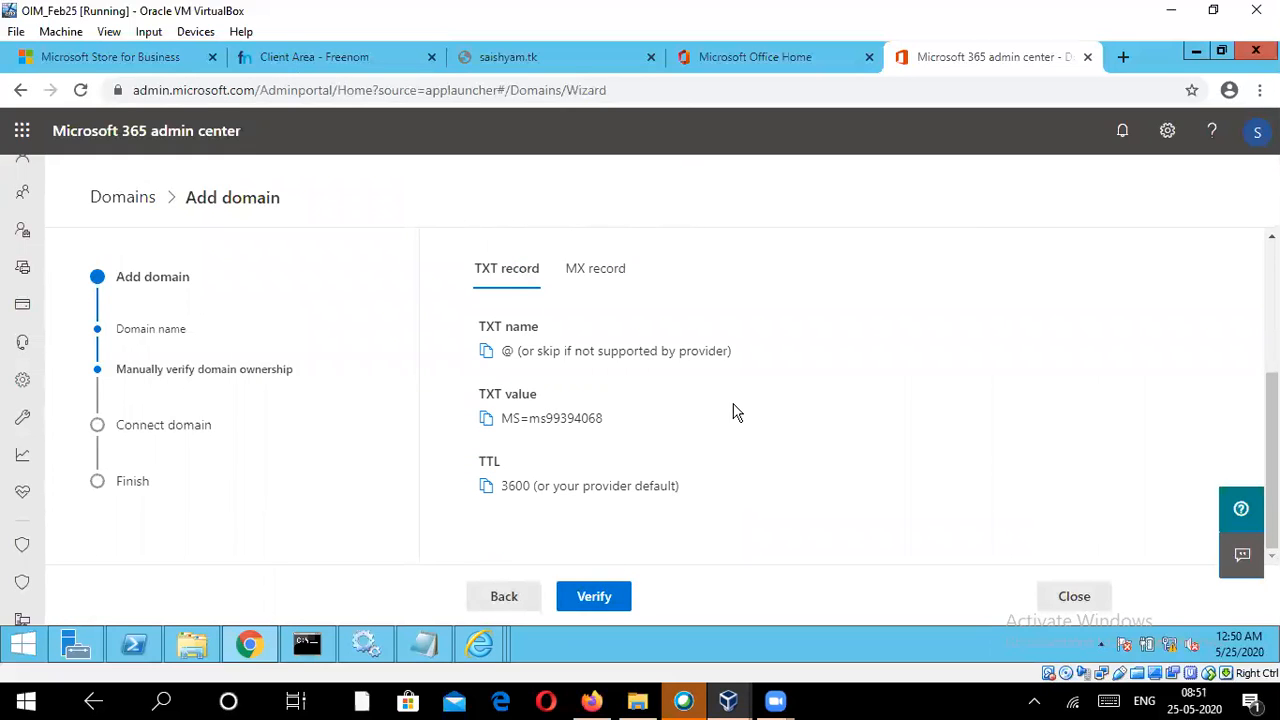
scroll(562, 330, up, 3)
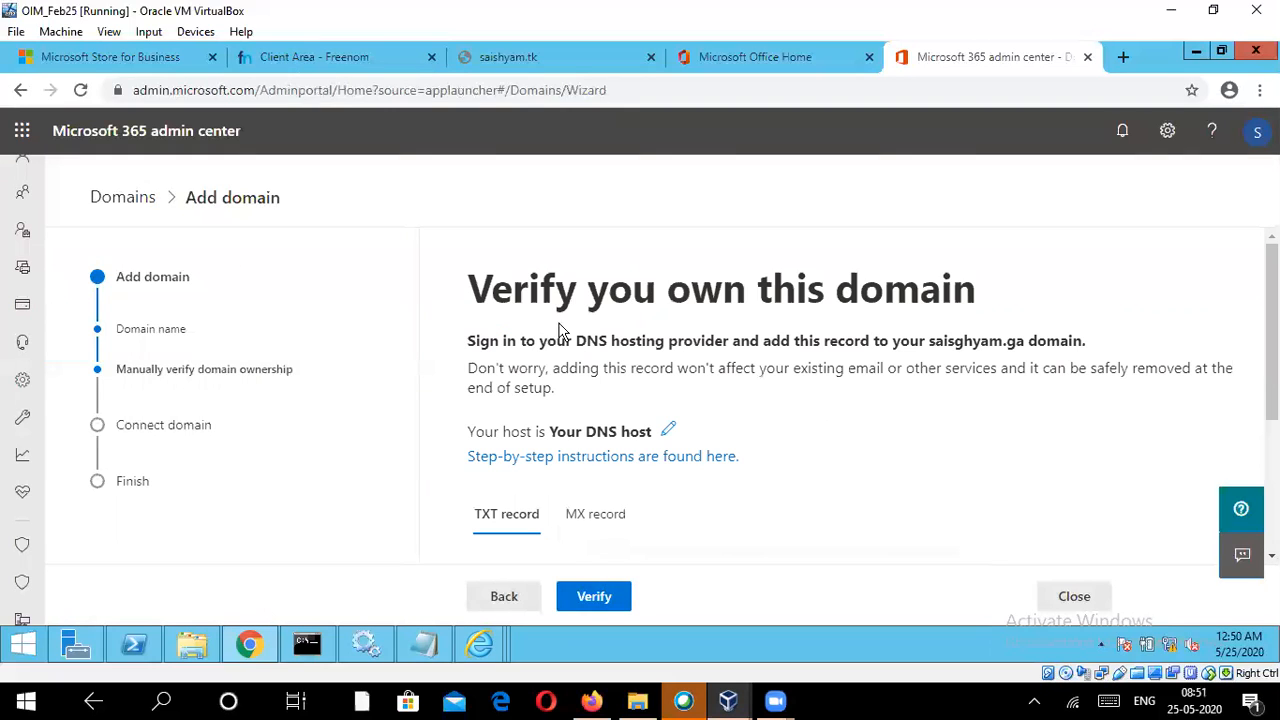
click(502, 596)
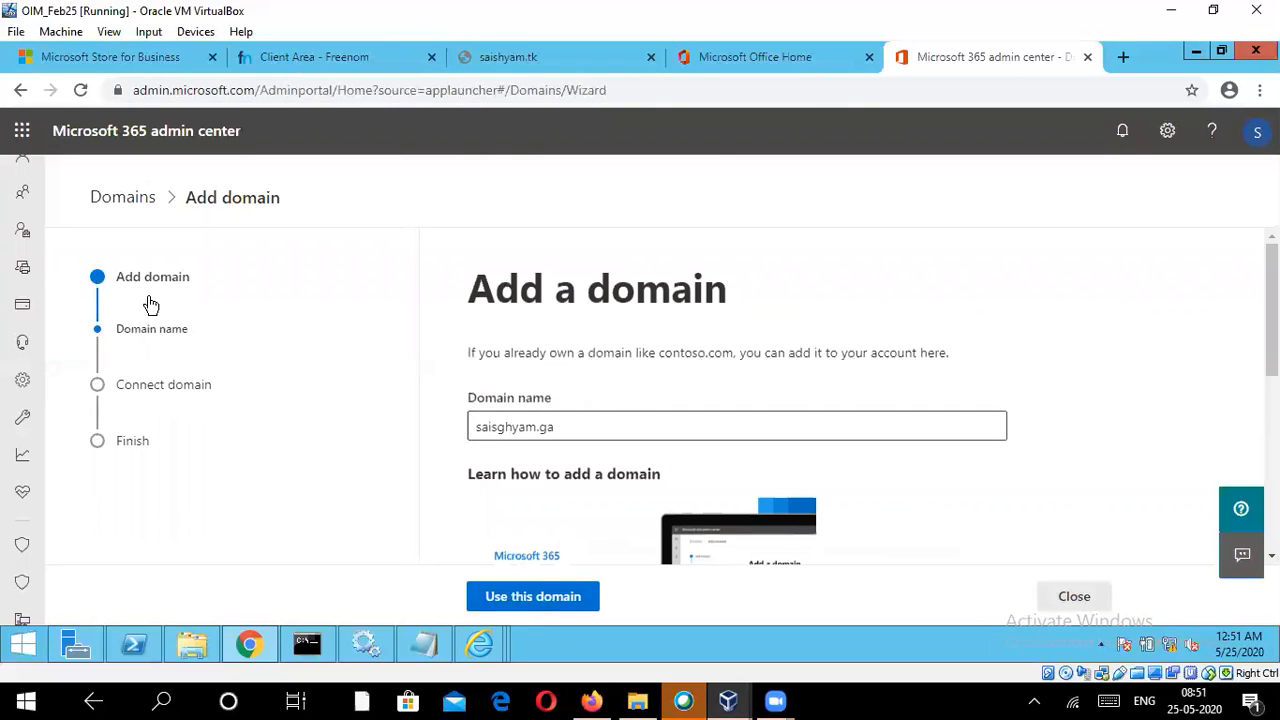
click(122, 198)
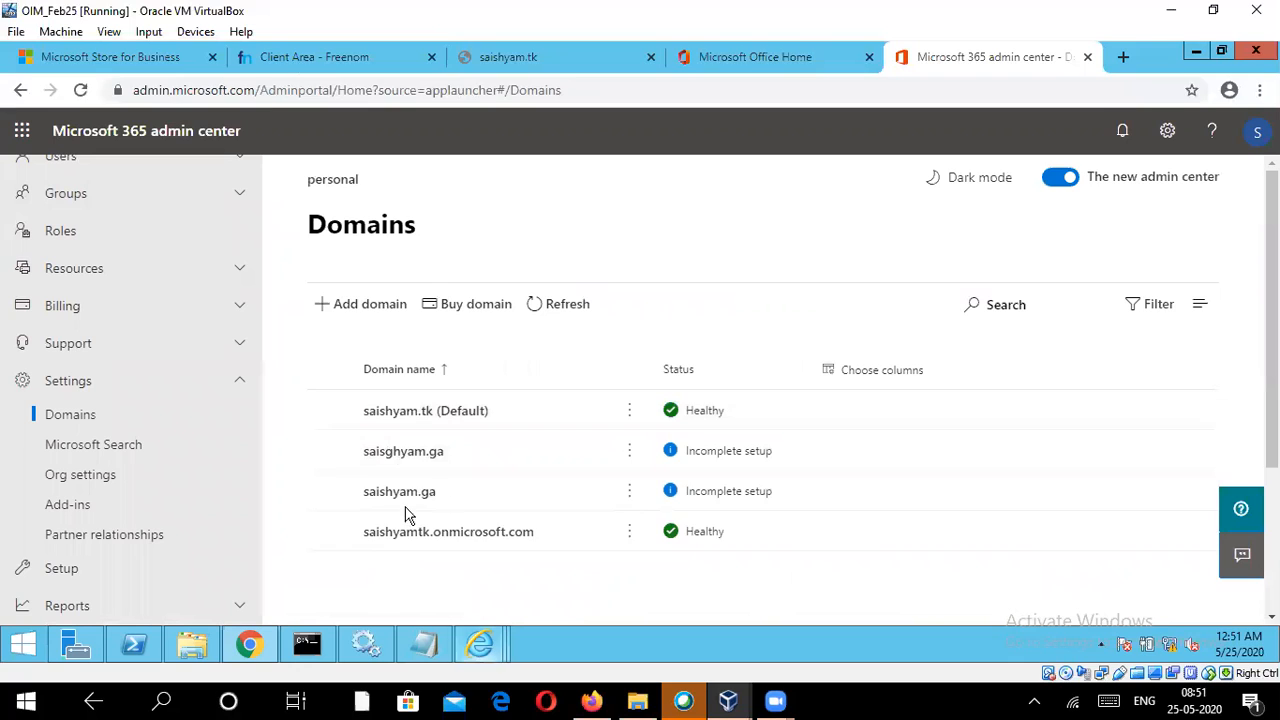
Step: Open the details of the default domain saishyam.tk and run a DNS check on it
click(437, 415)
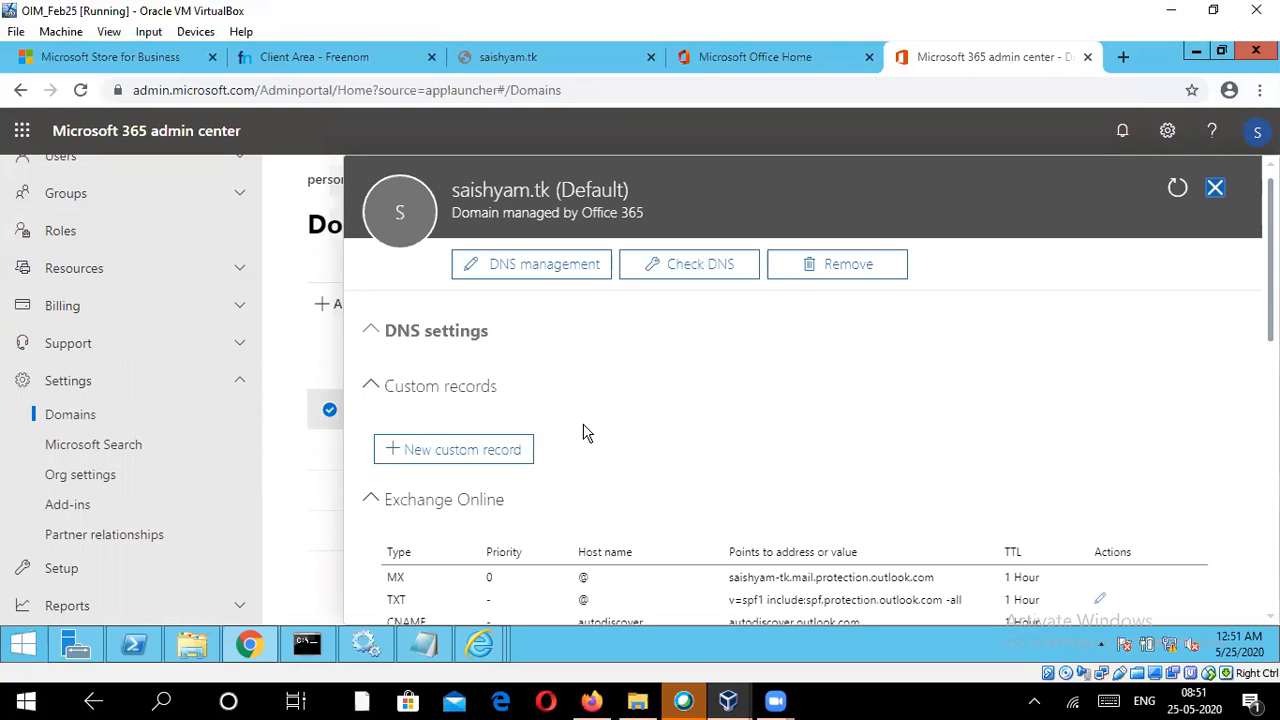
click(700, 266)
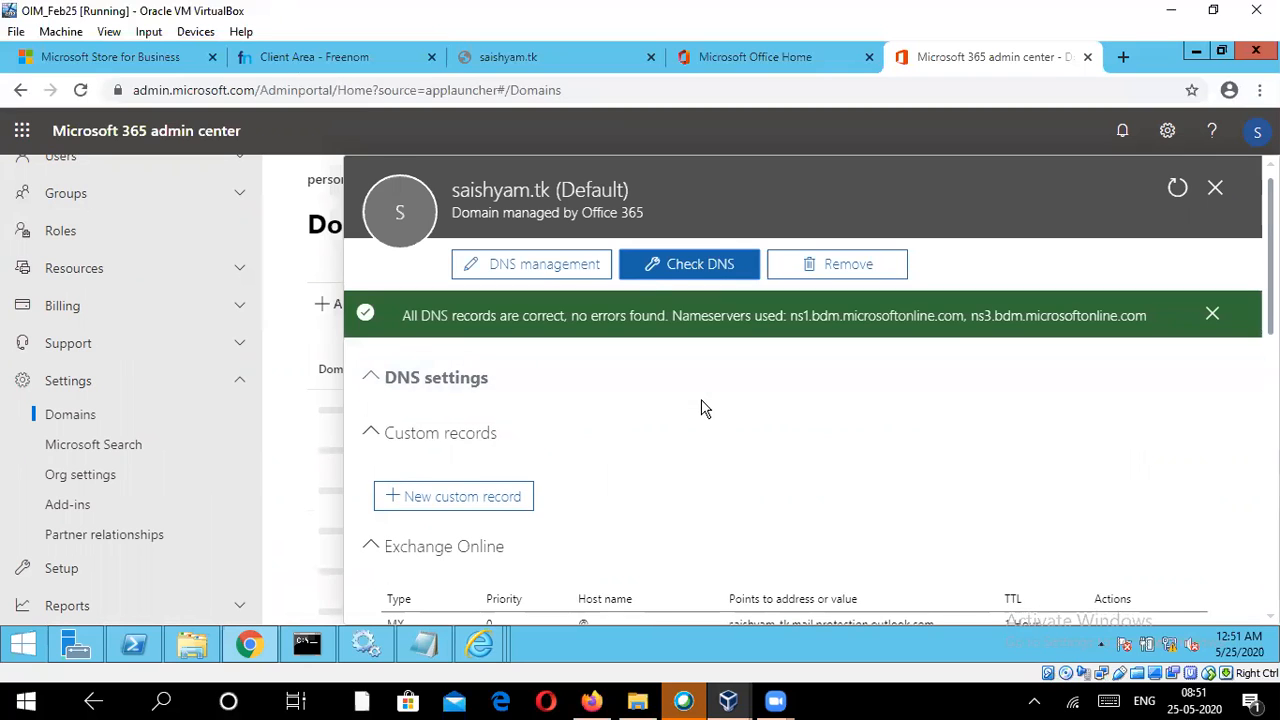
scroll(742, 485, down, 1)
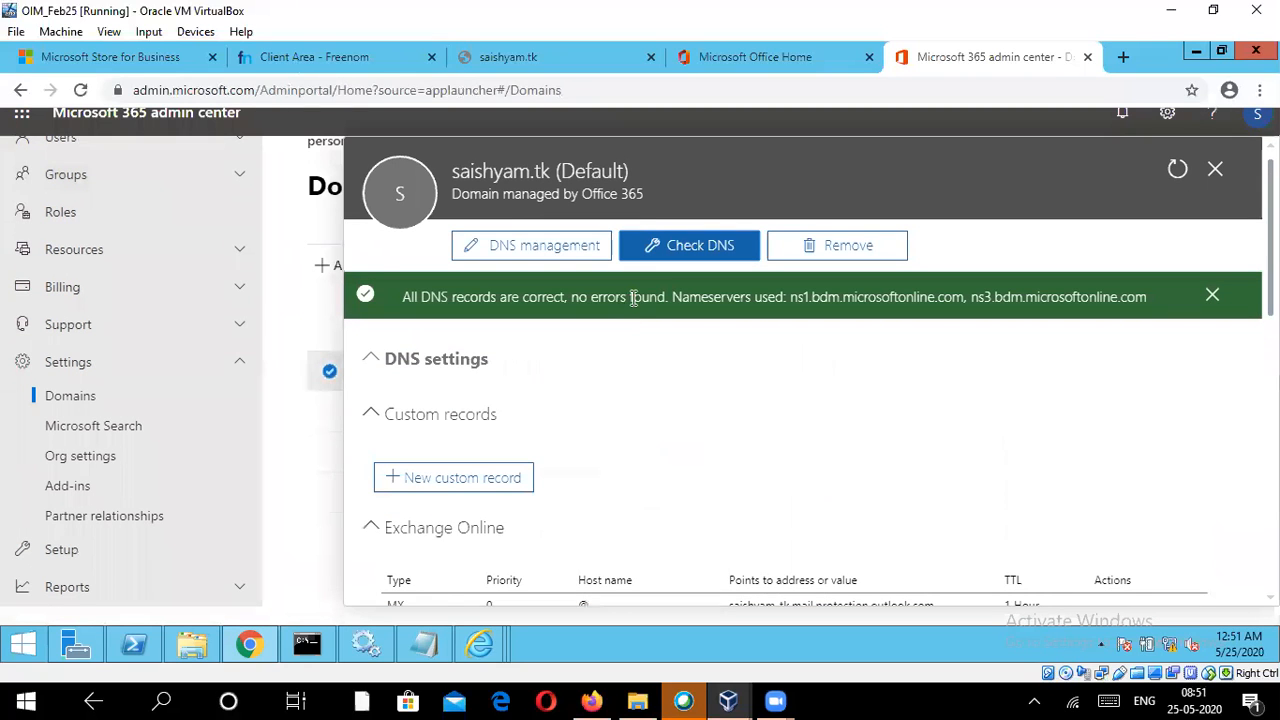
Step: Start DNS management for saishyam.tk and continue with the option to set up the online services automatically
click(530, 250)
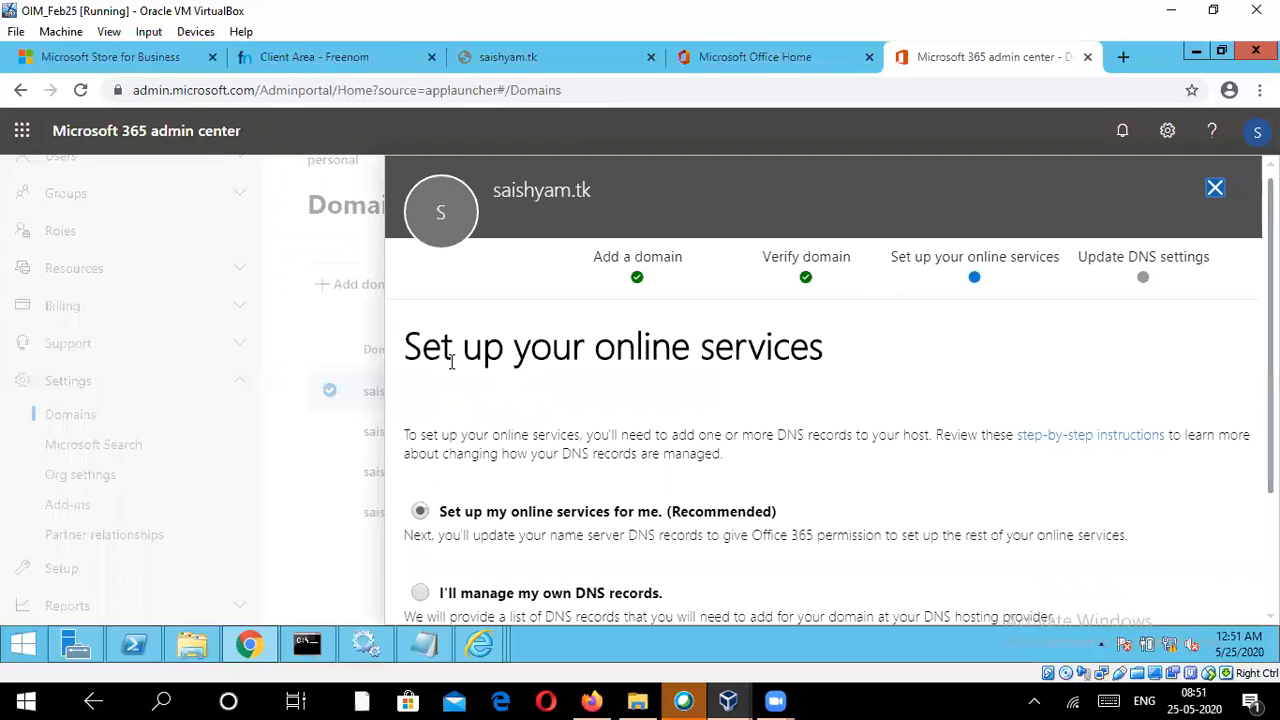
drag(406, 340, 840, 349)
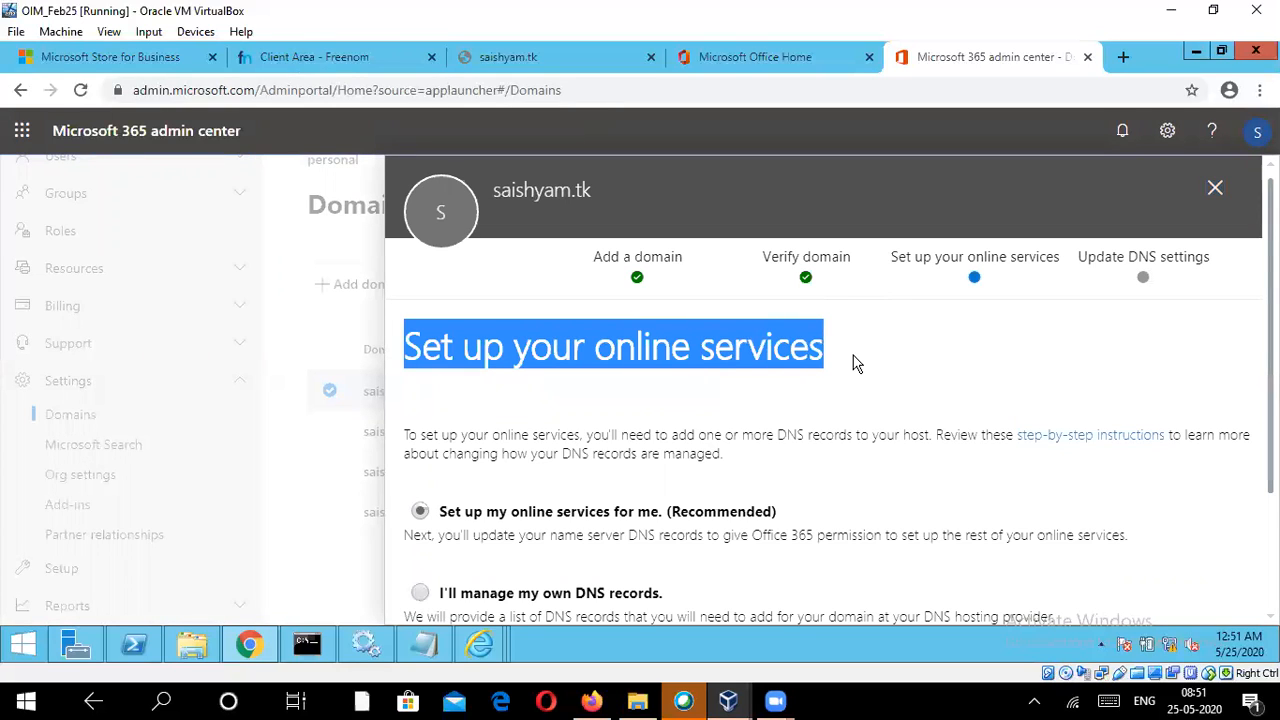
scroll(858, 375, down, 1)
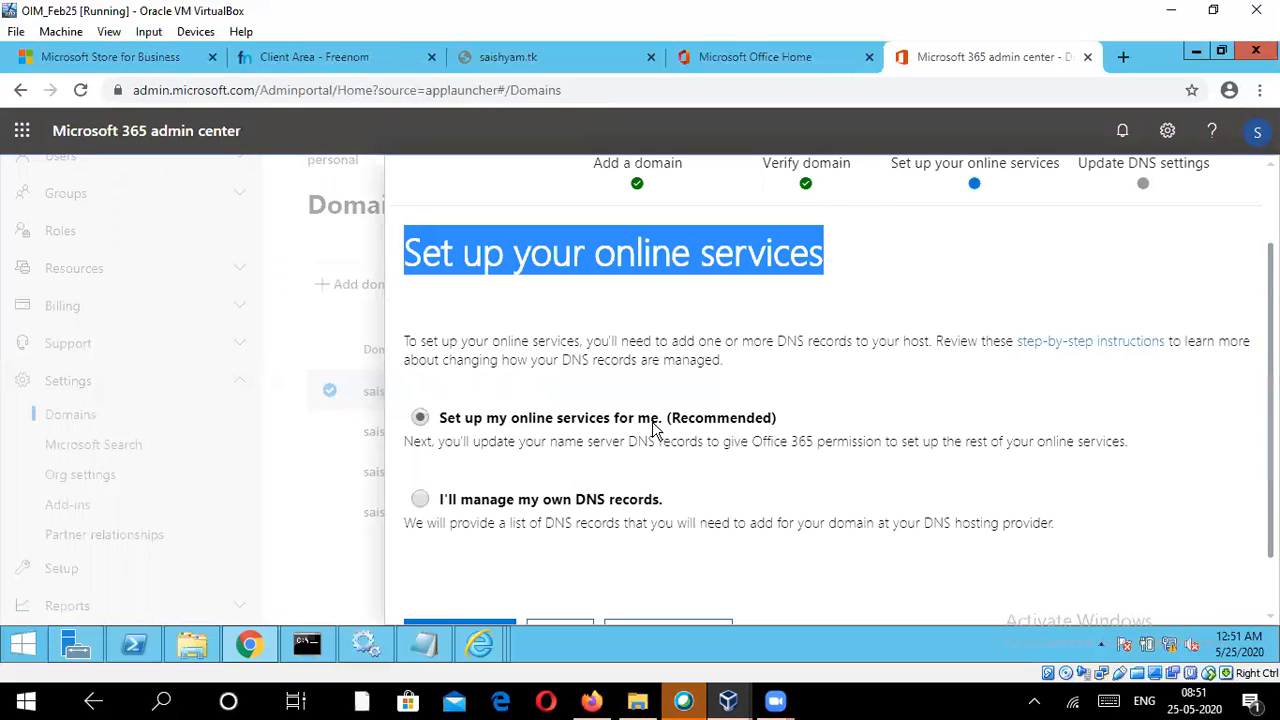
scroll(757, 423, down, 1)
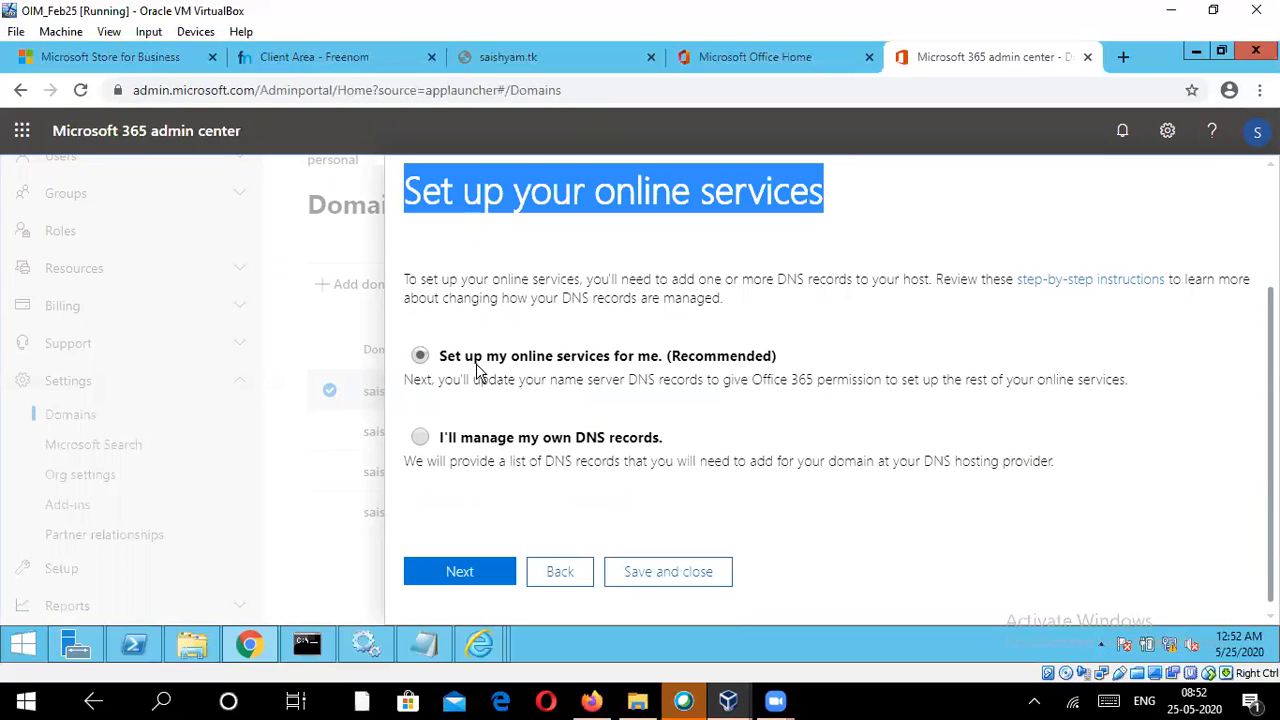
click(462, 572)
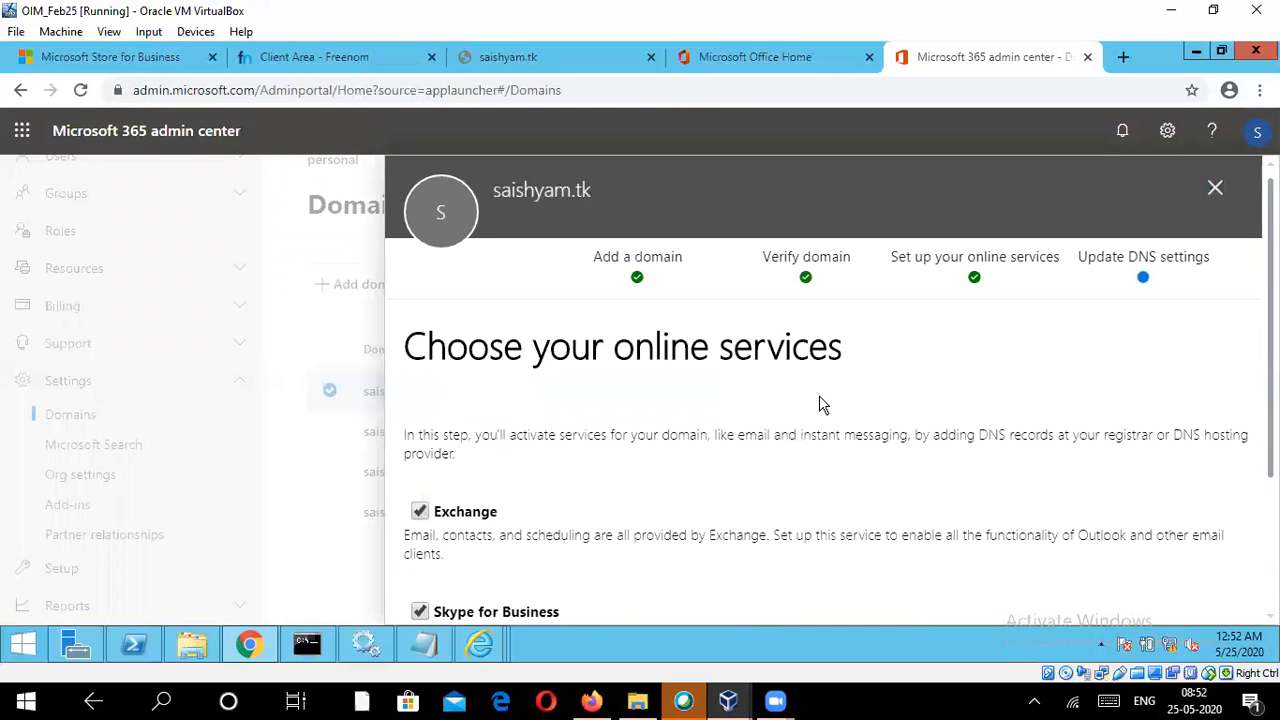
Step: Keep Exchange, Skype for Business and Mobile Device Management for Office 365 as the domain's online services and continue
scroll(817, 405, down, 3)
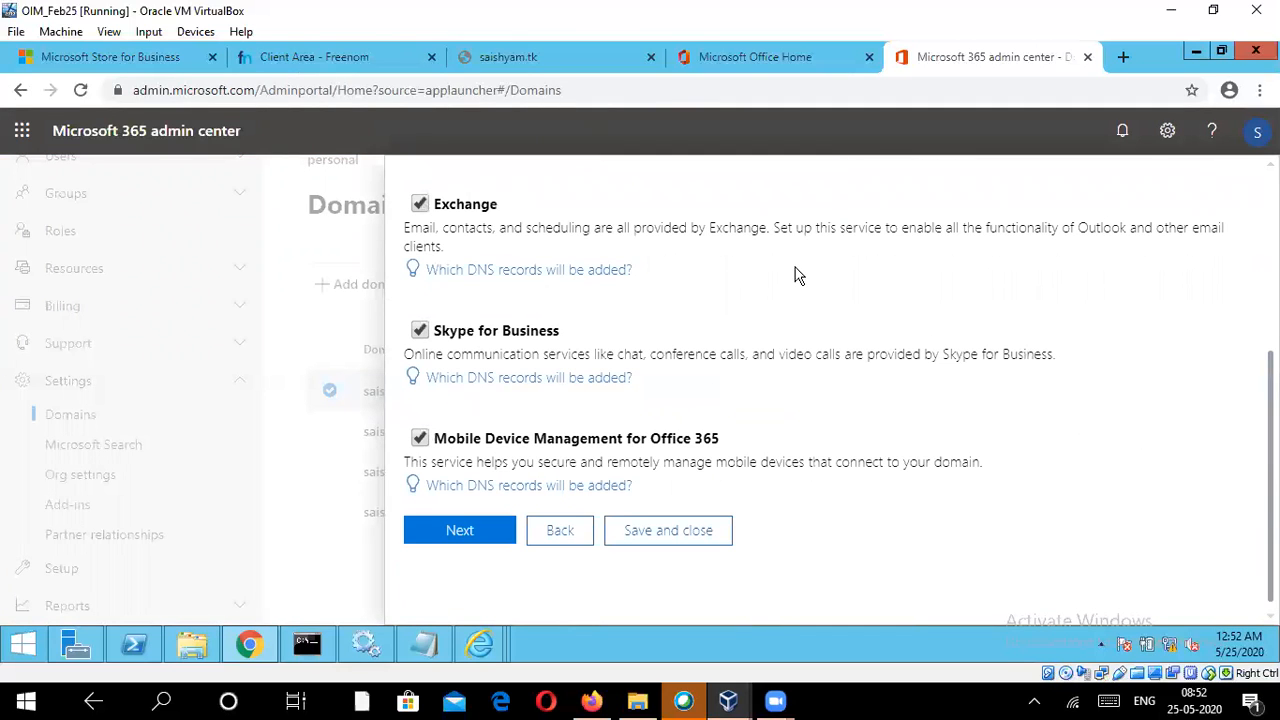
scroll(670, 310, up, 1)
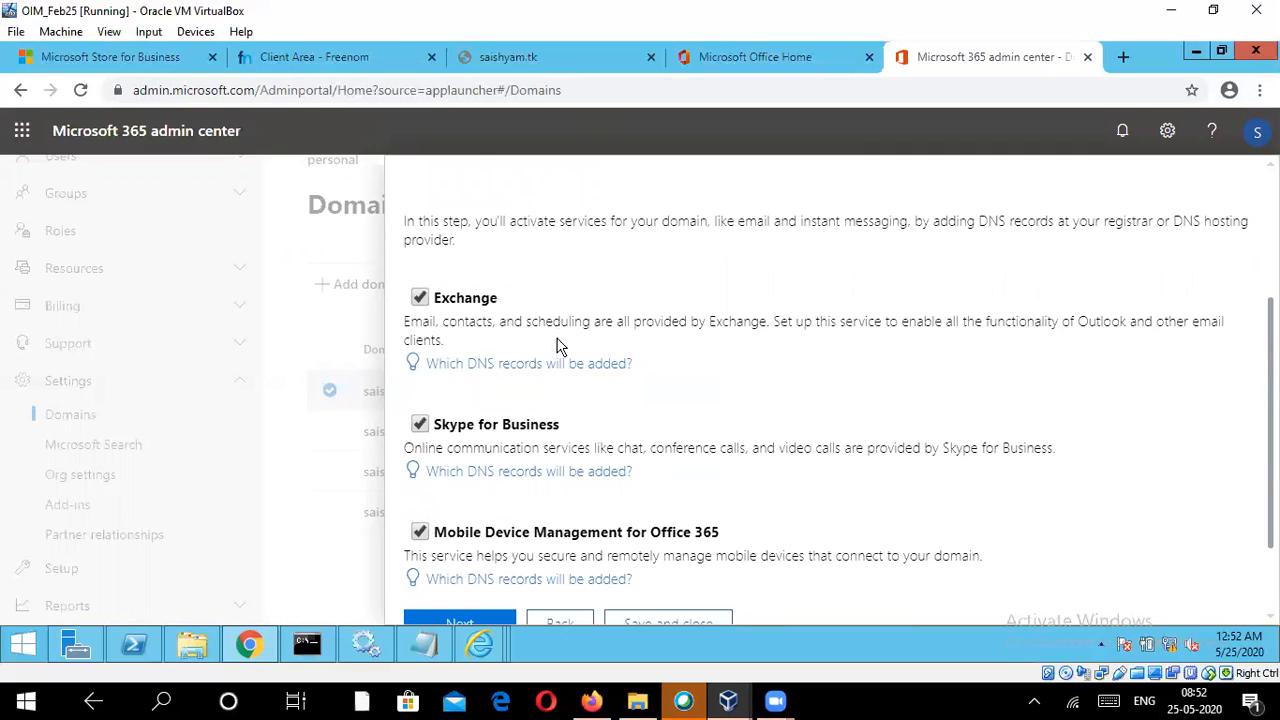
scroll(562, 345, down, 1)
click(452, 533)
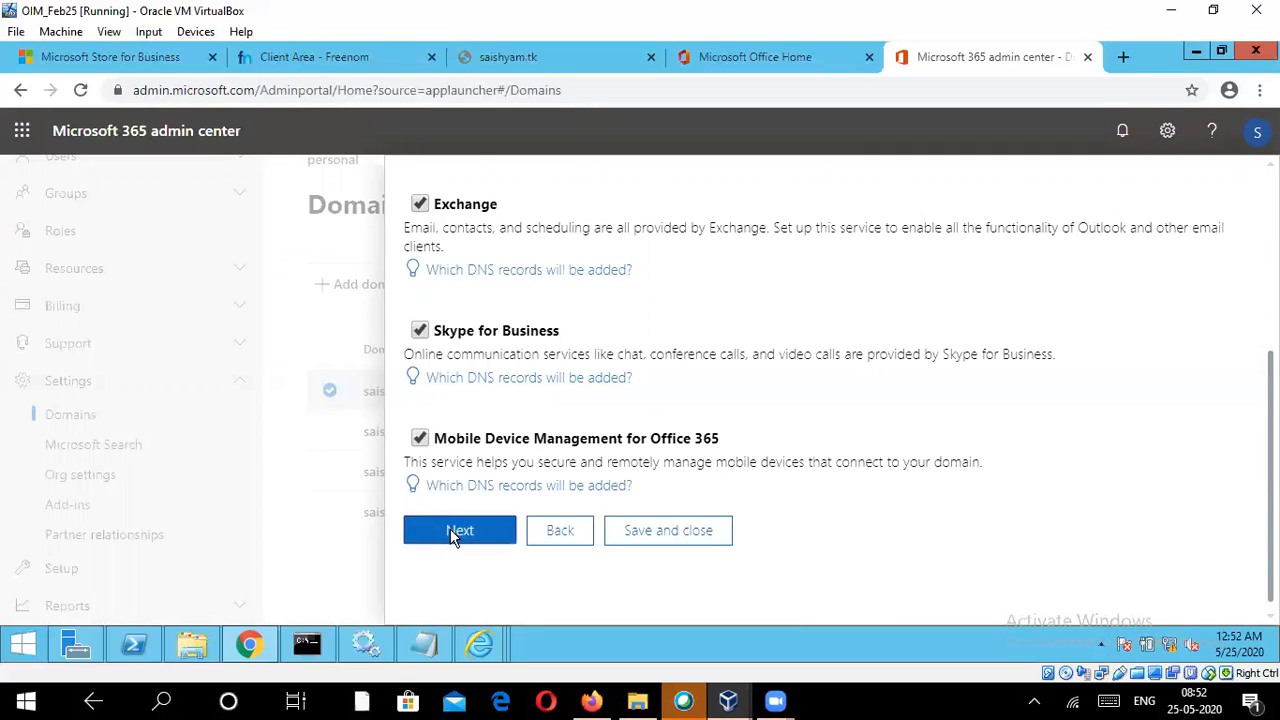
Step: Continue to the DNS settings update without adding any website records
scroll(600, 444, down, 2)
scroll(600, 444, down, 2)
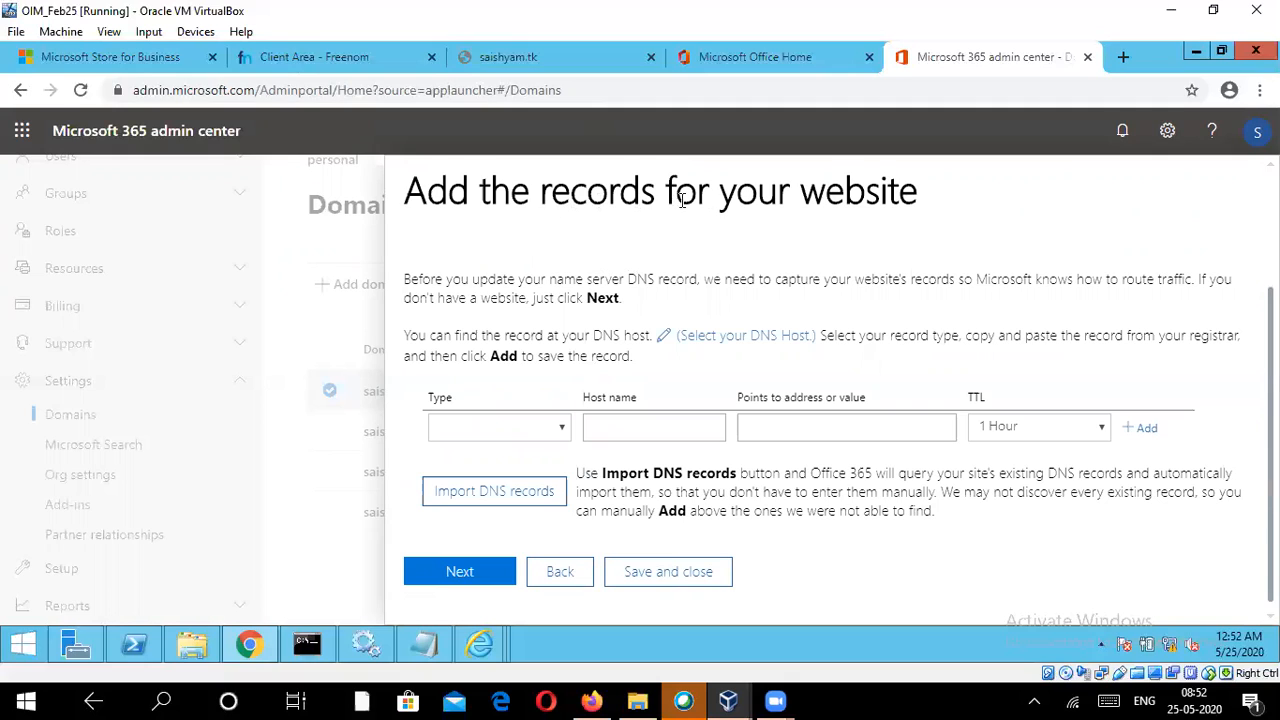
click(458, 574)
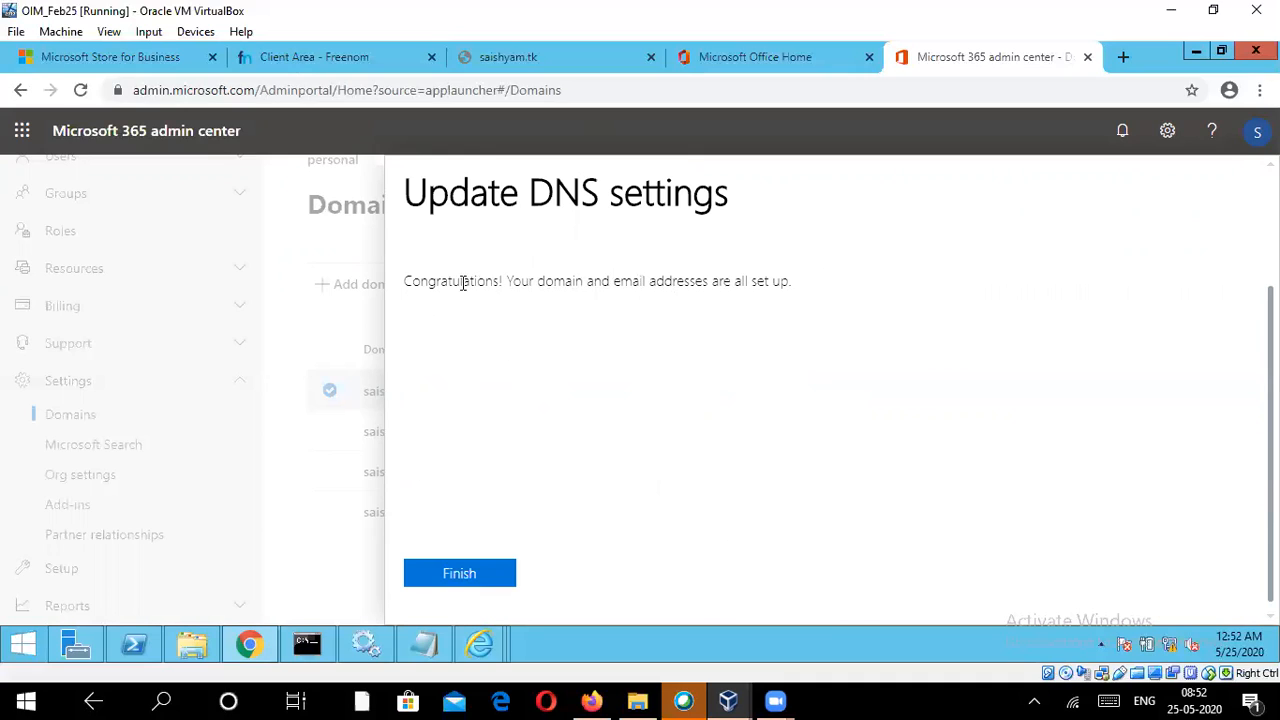
drag(443, 280, 826, 276)
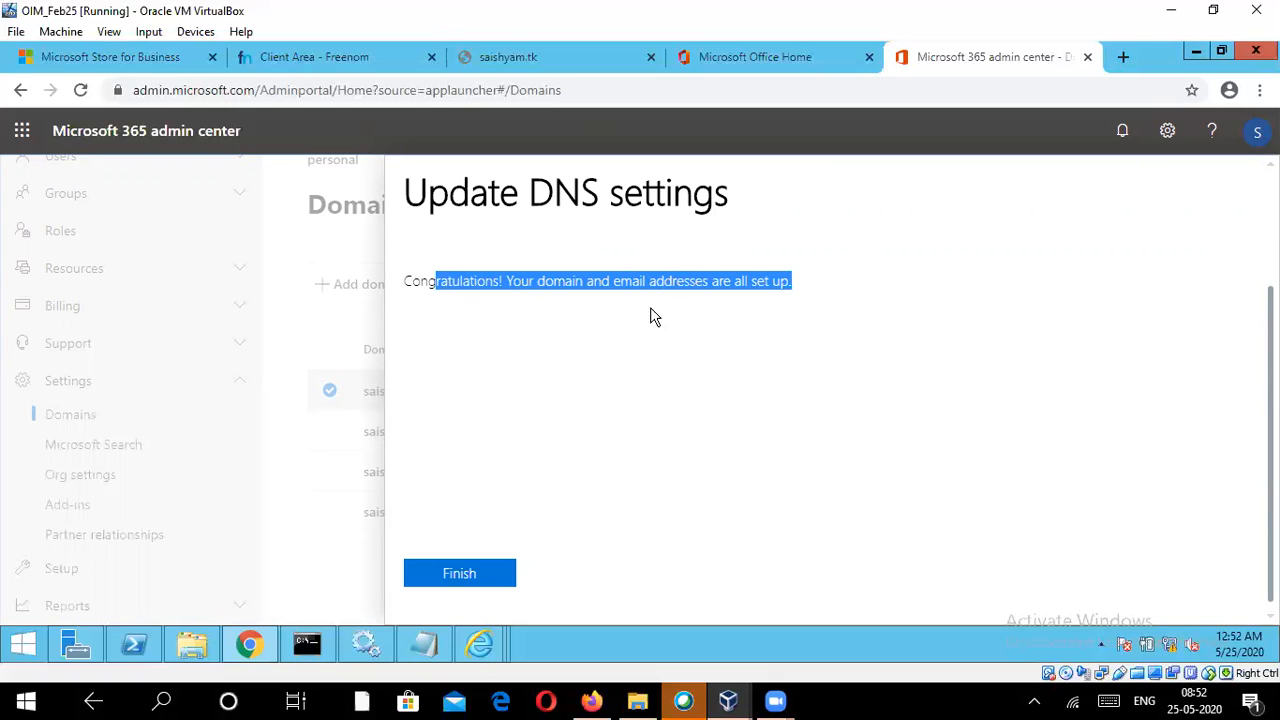
Step: In the Freenom client area, go through the registered domains to the nameserver settings of saishyam.tk
click(280, 64)
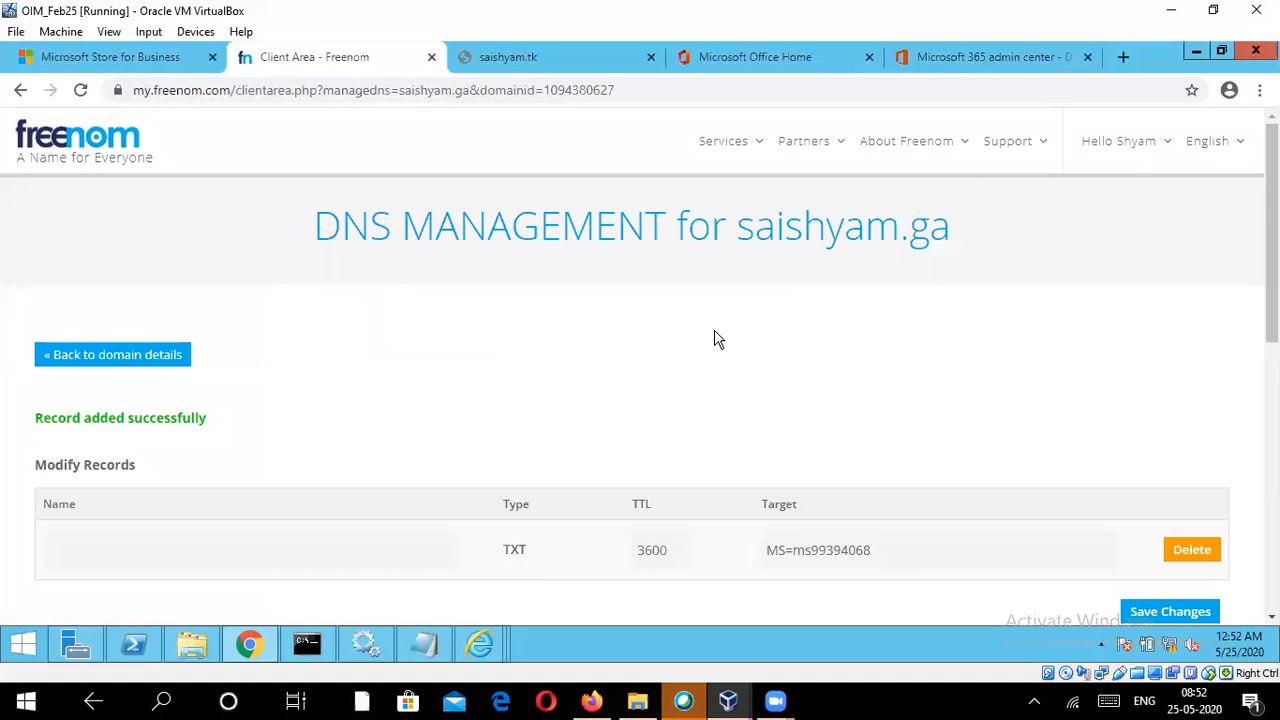
click(734, 143)
click(728, 243)
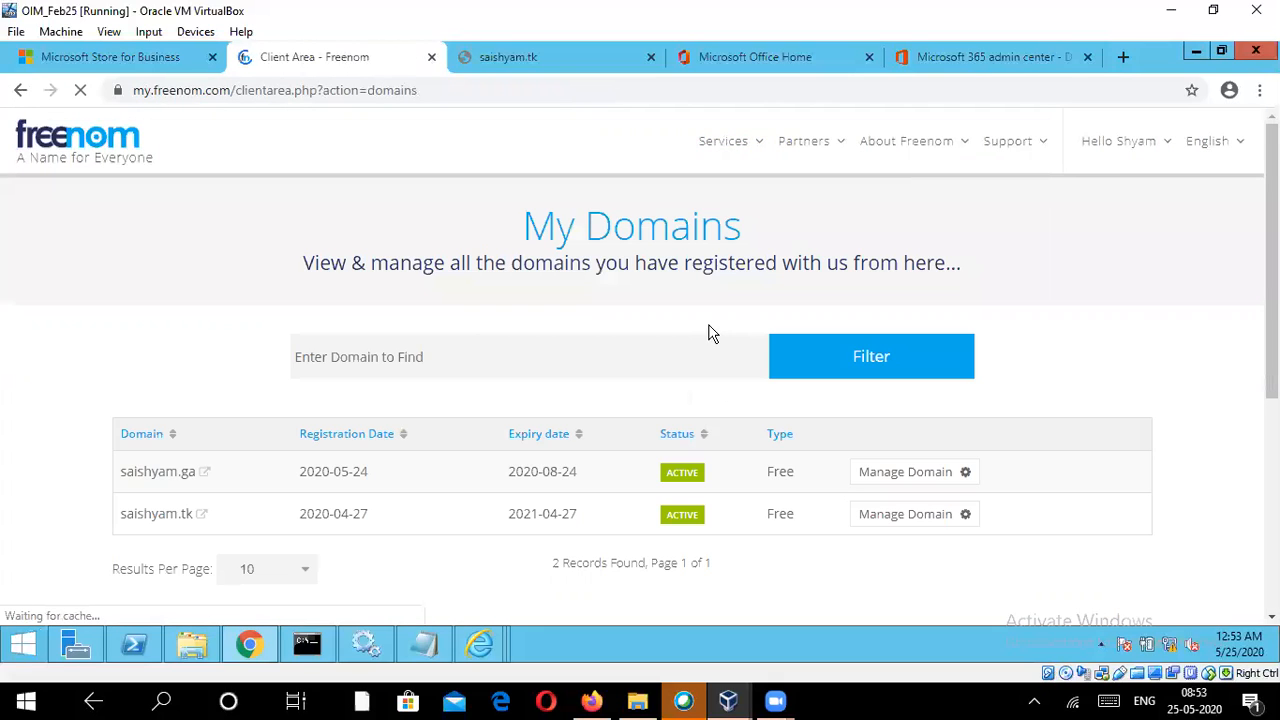
click(921, 521)
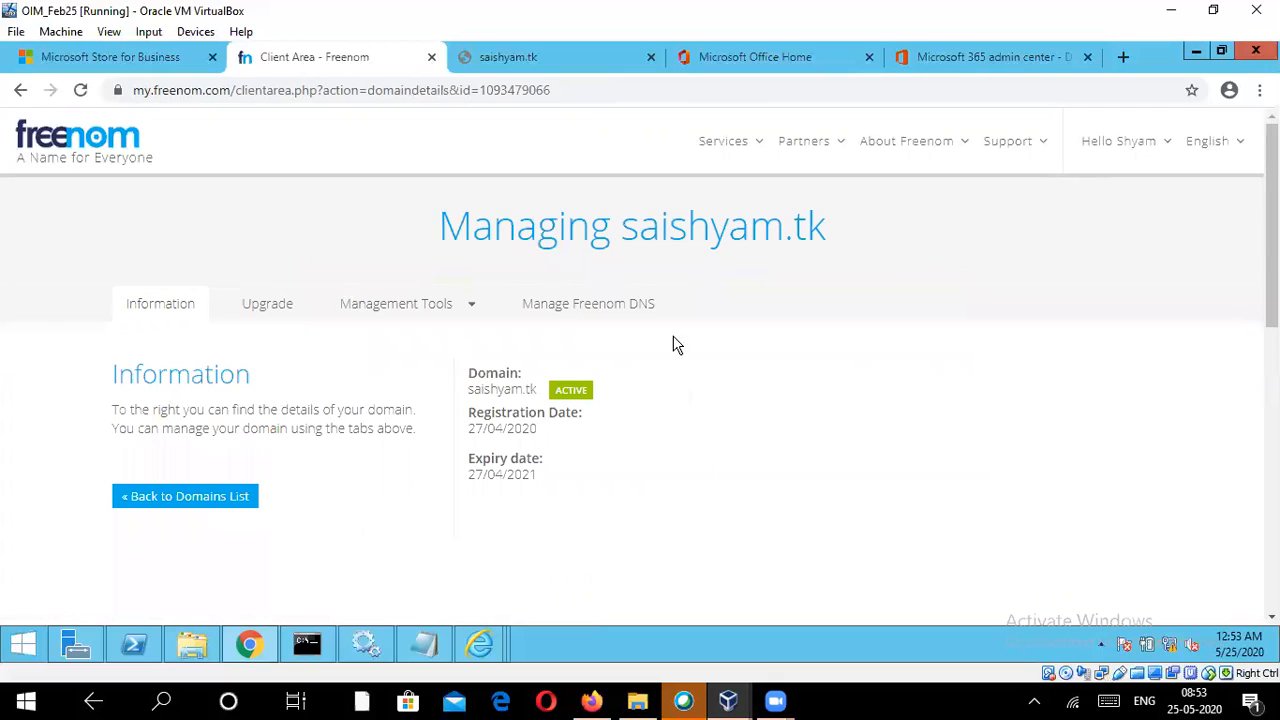
click(415, 305)
click(386, 345)
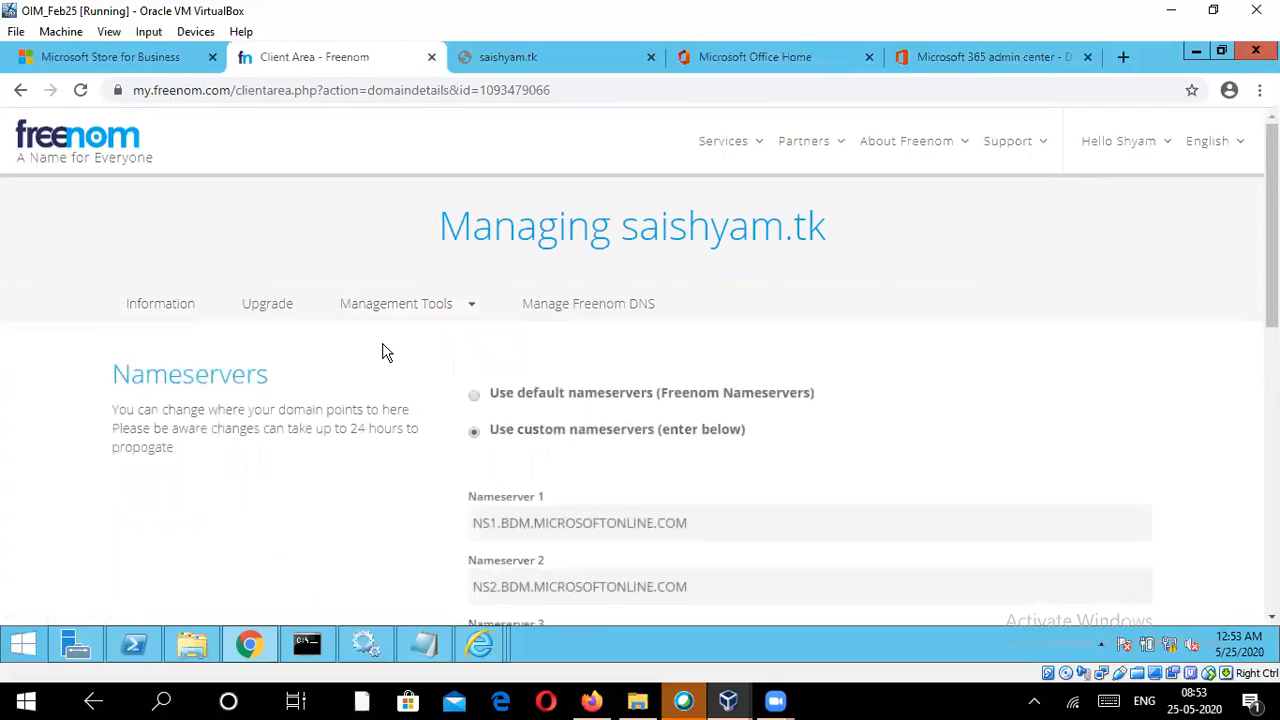
Step: Examine the custom nameservers entered for saishyam.tk in Freenom alongside the admin center's DNS settings page
scroll(772, 412, down, 2)
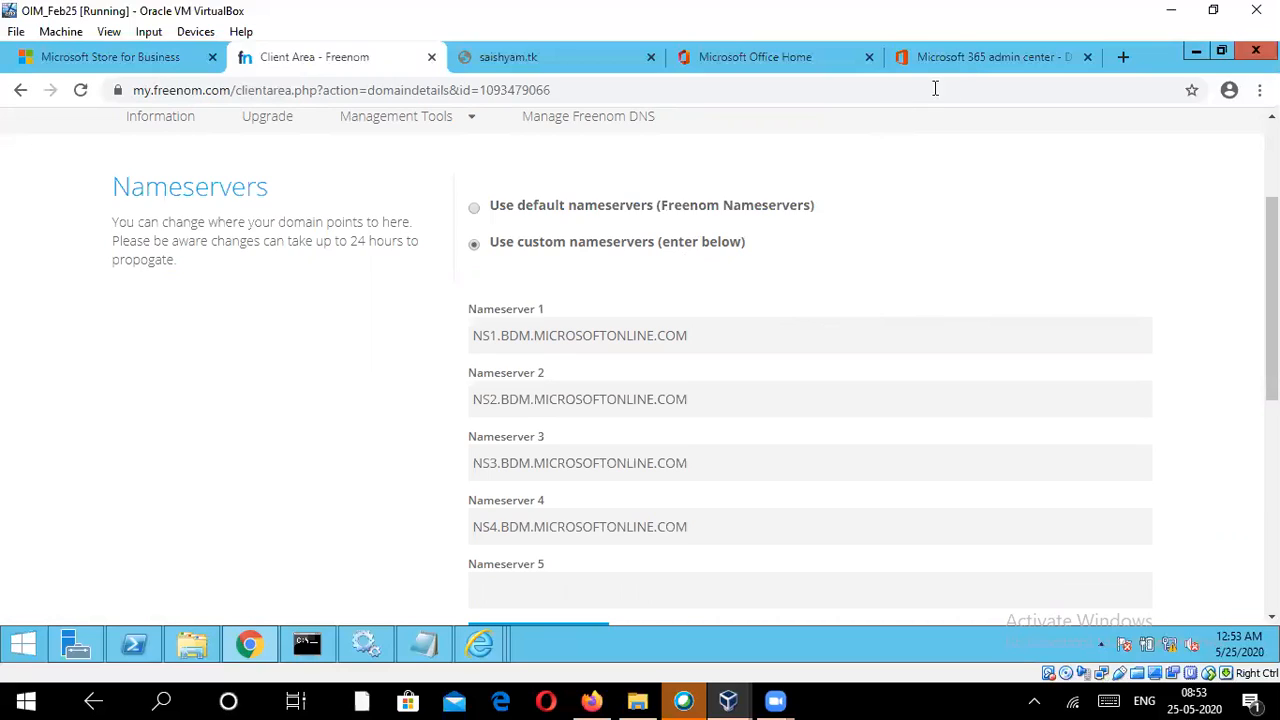
click(967, 56)
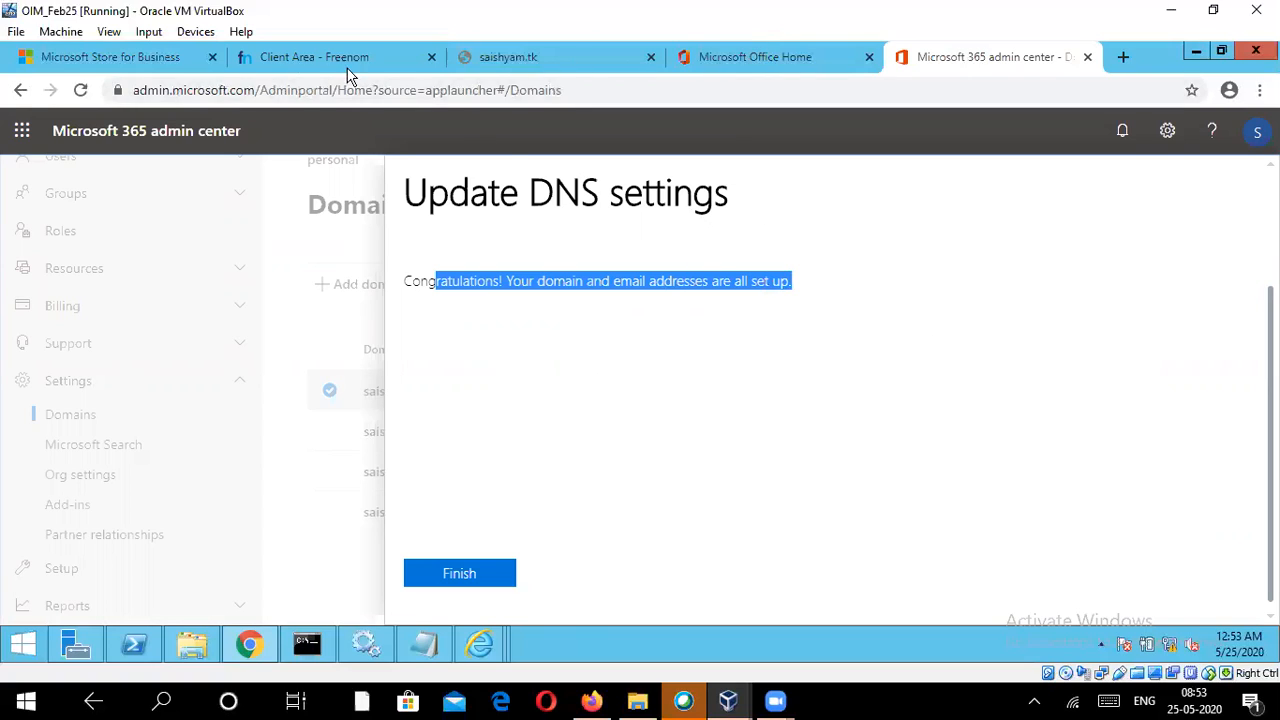
click(281, 57)
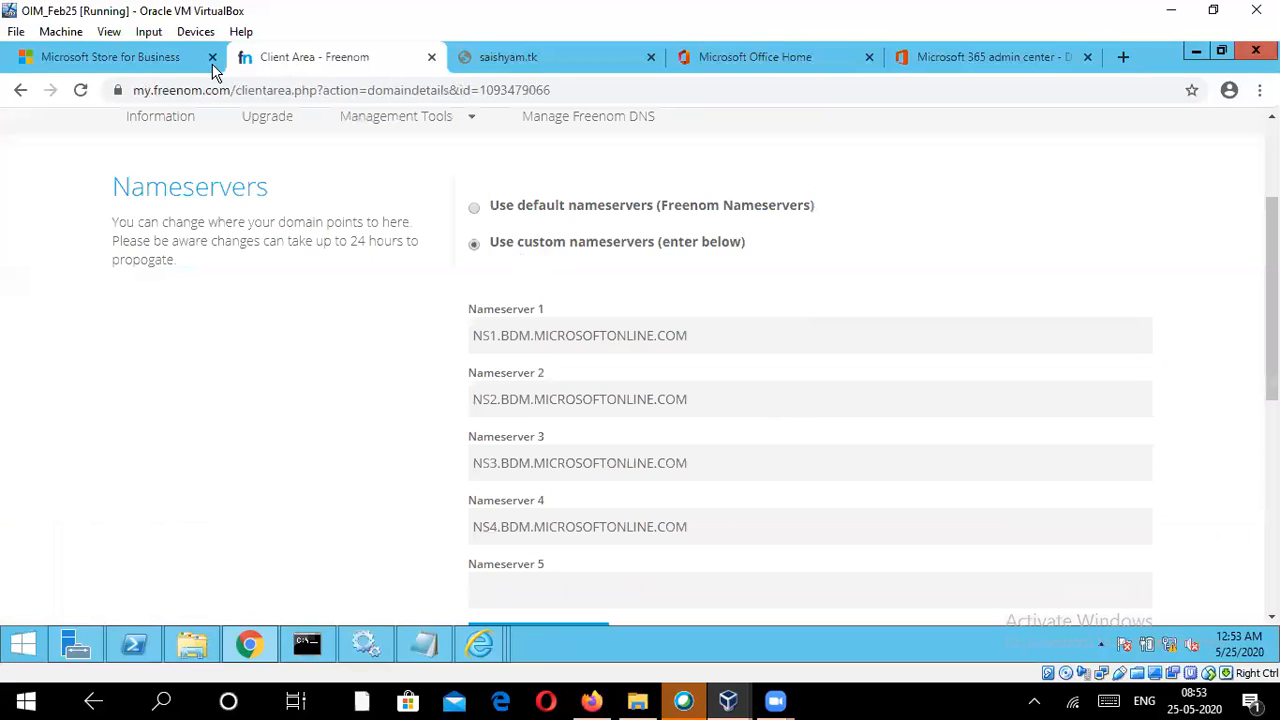
click(694, 335)
scroll(720, 440, down, 2)
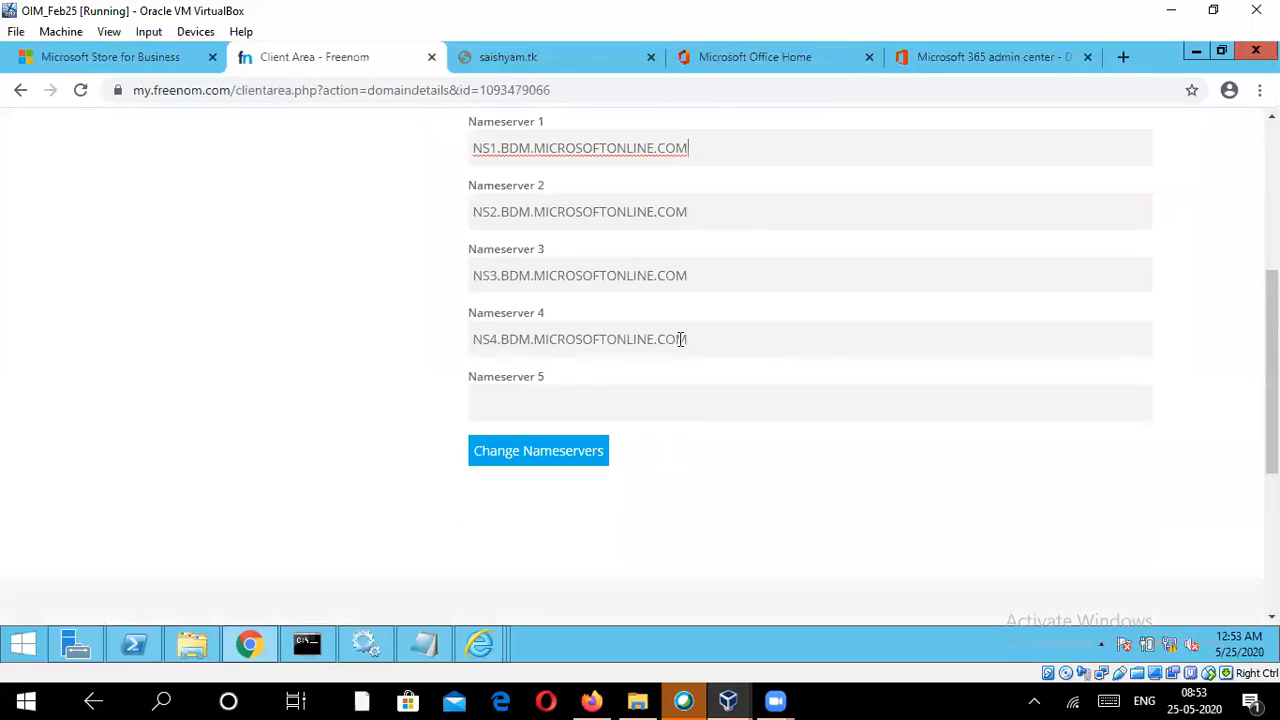
scroll(875, 354, up, 2)
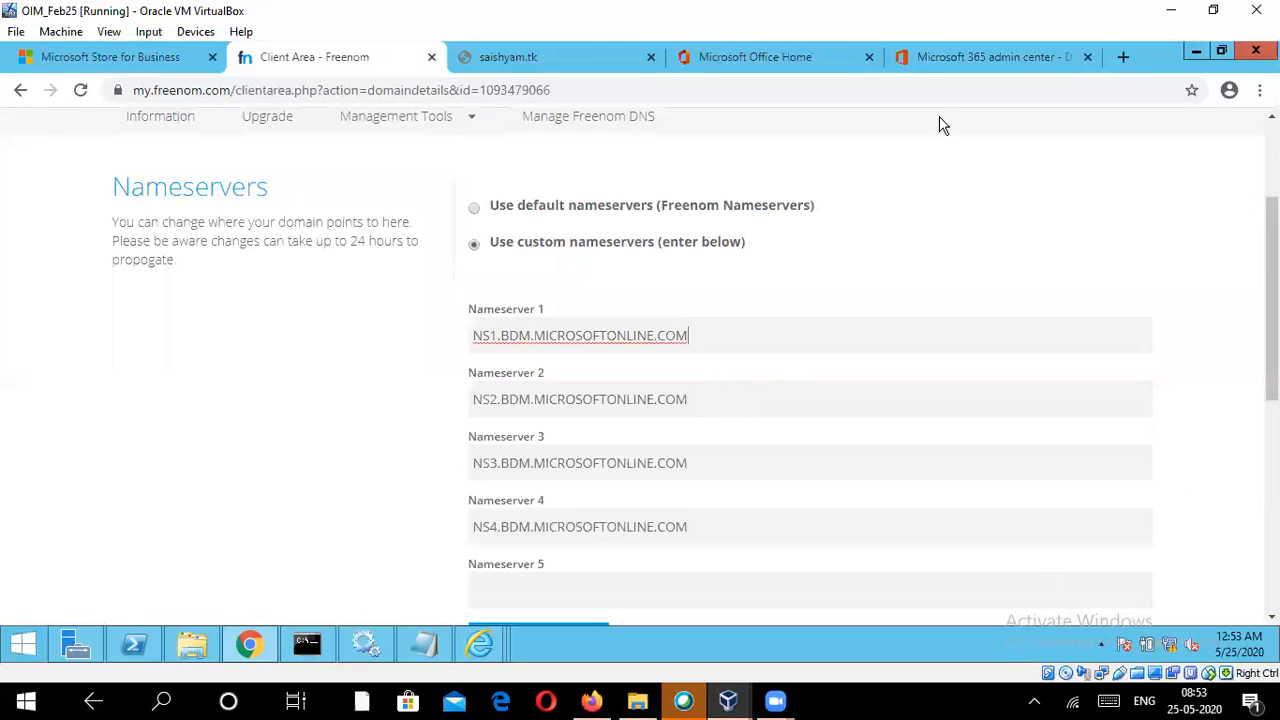
Step: Finish the saishyam.tk DNS setup in the admin center and switch to the Steps notes in Notepad
click(967, 56)
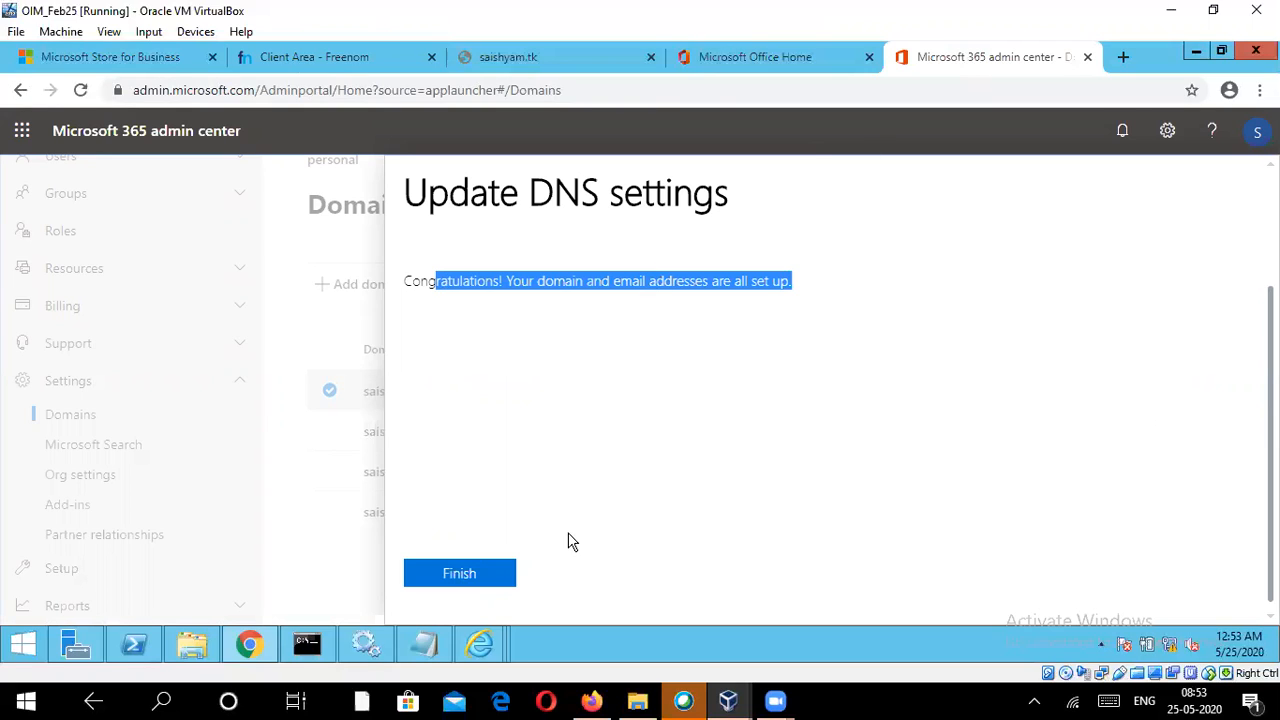
click(459, 577)
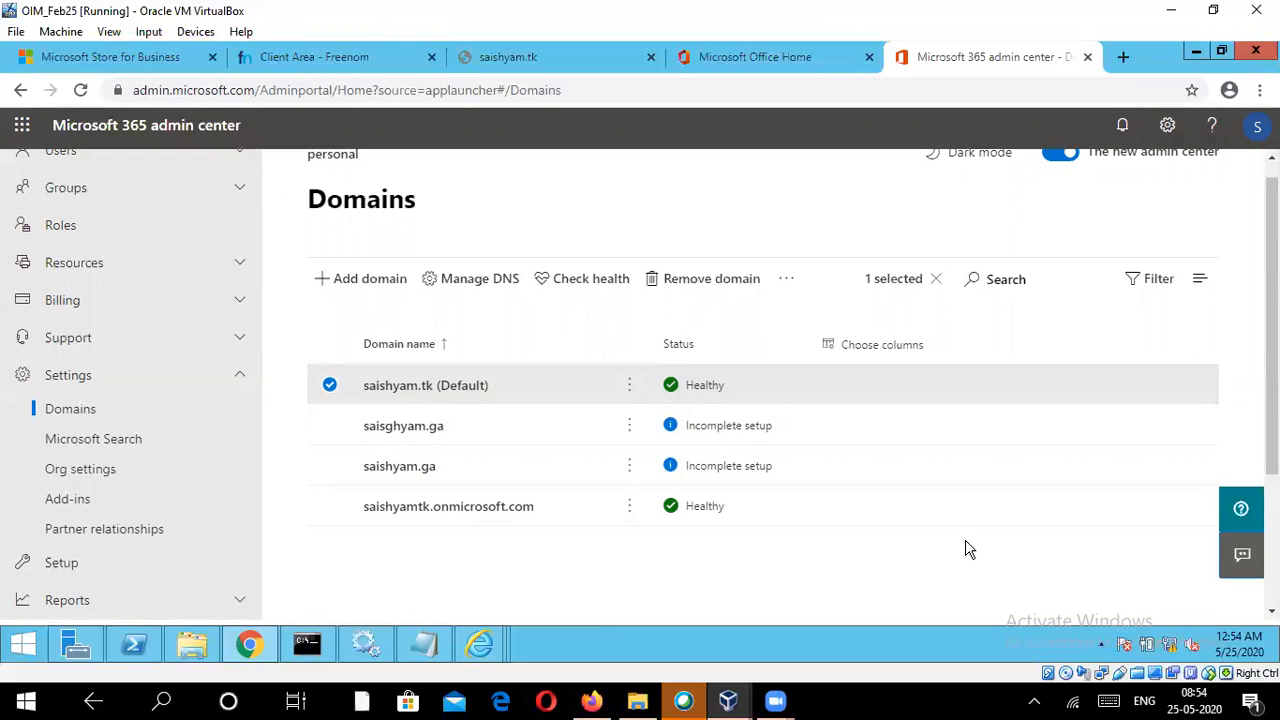
click(440, 655)
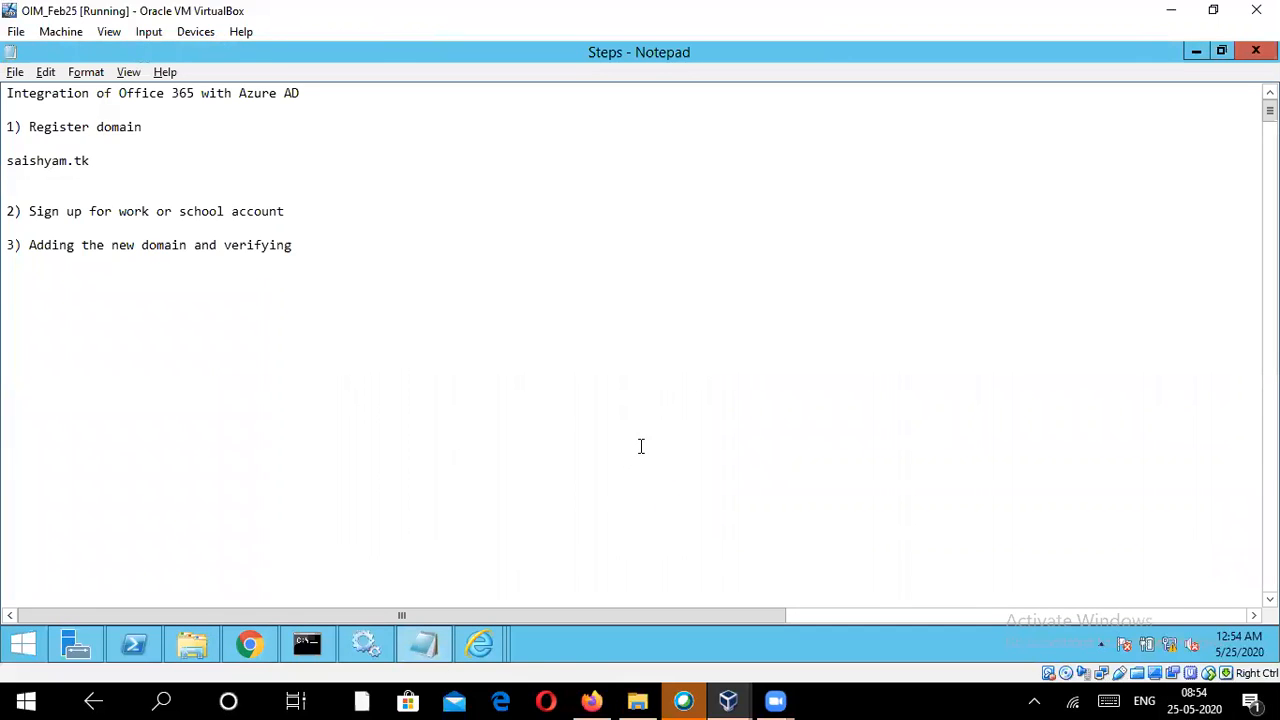